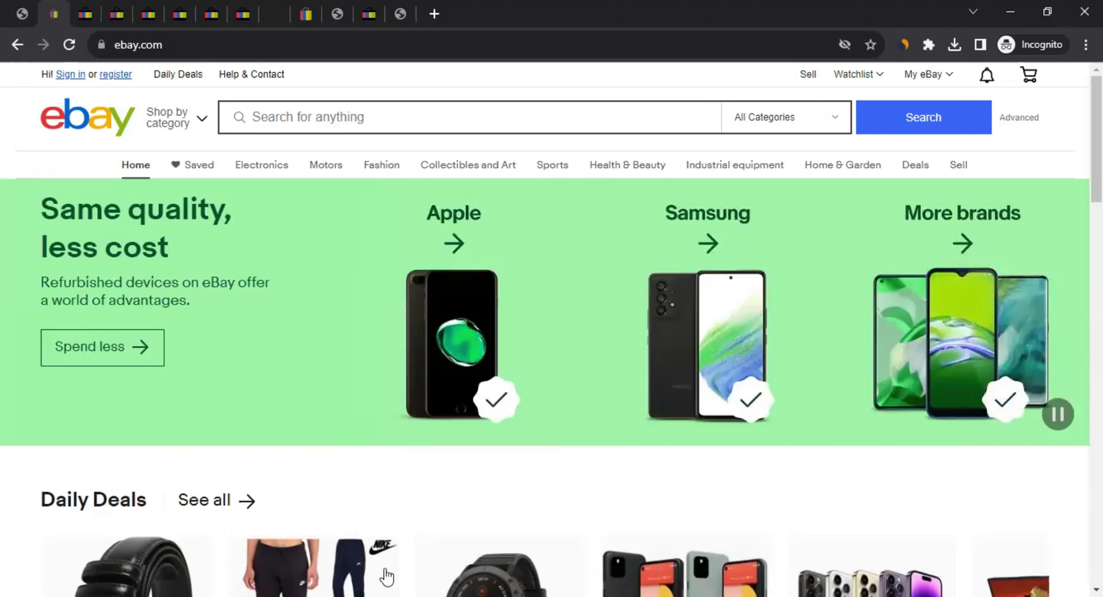
Start a Buy It Now guest checkout for the Garmin fenix 6X watch
scroll(476, 252, "down", 7)
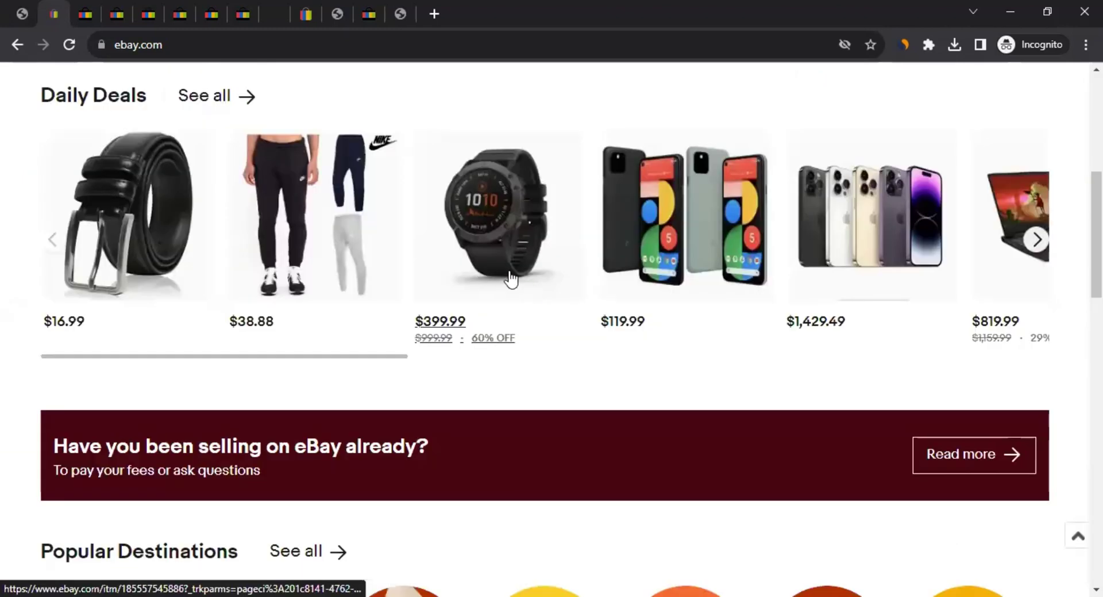
left_click(85, 14)
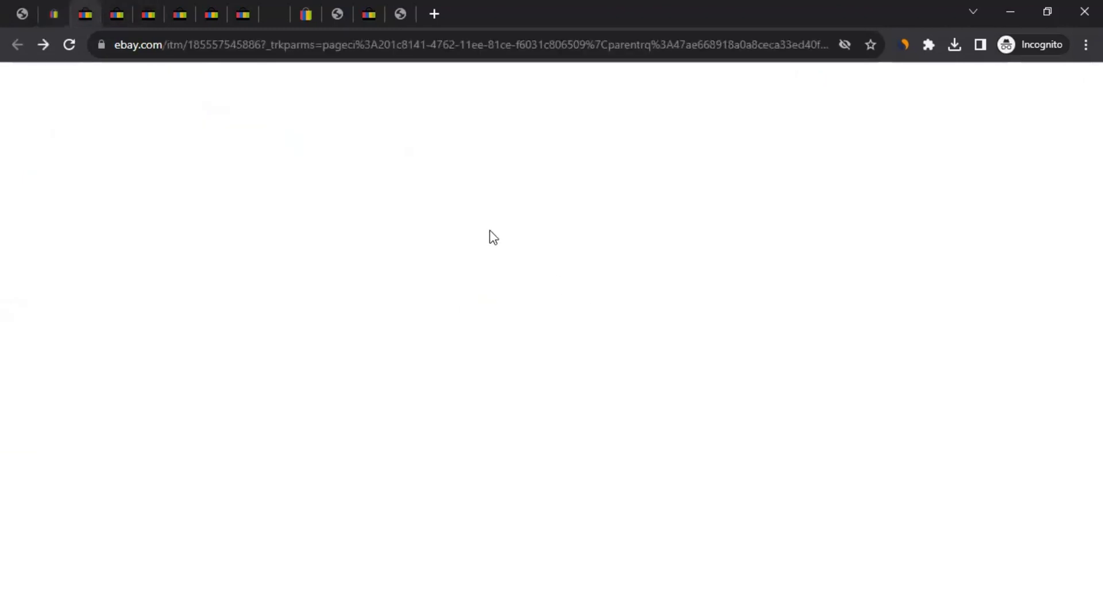
scroll(768, 382, "down", 1)
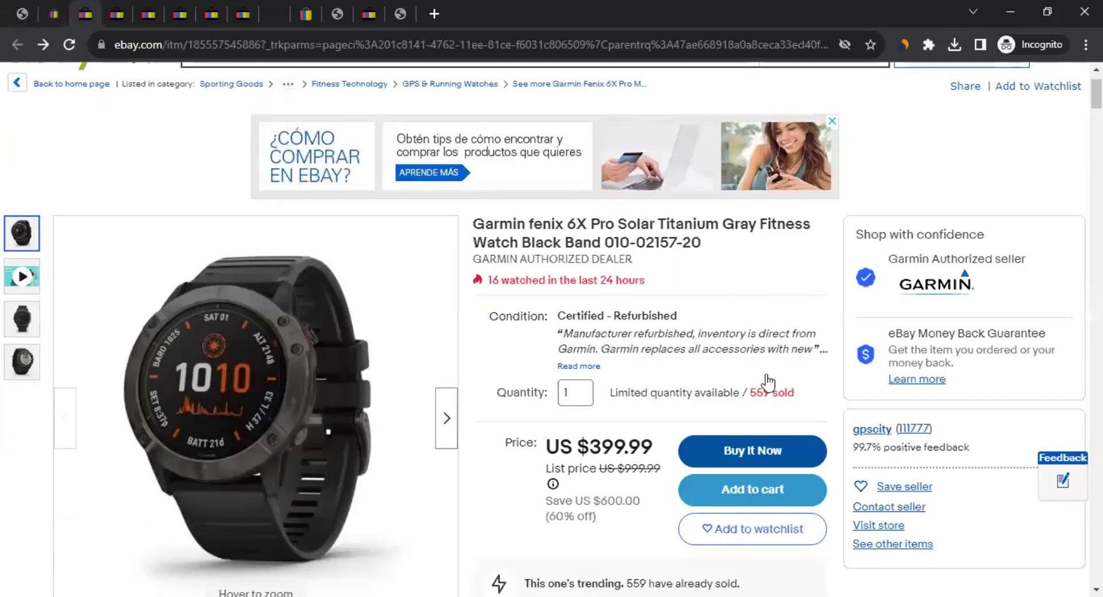
scroll(768, 382, "down", 2)
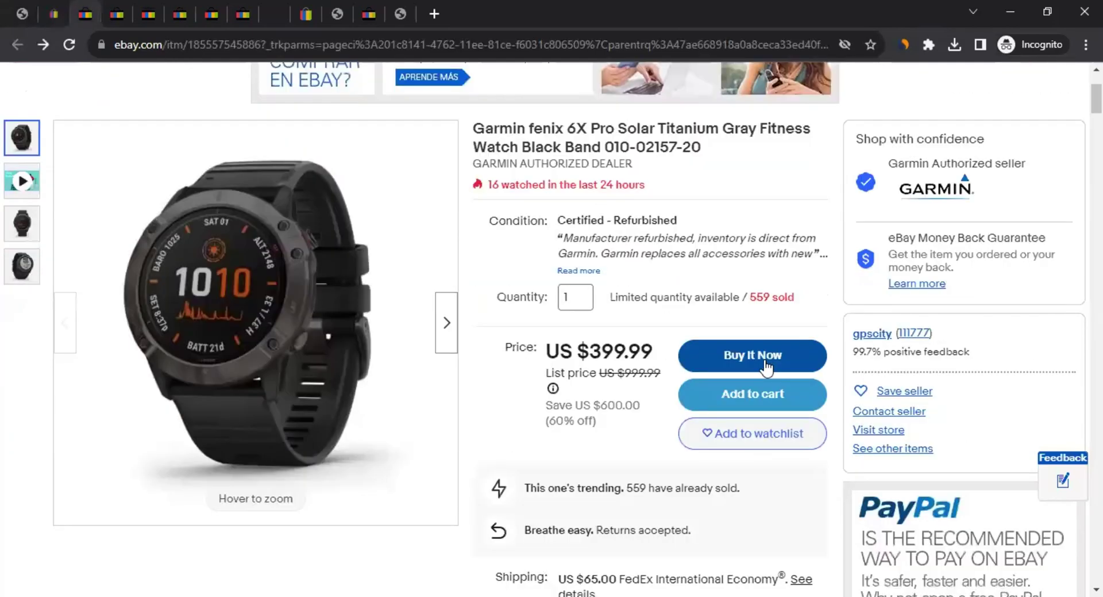
left_click(766, 362)
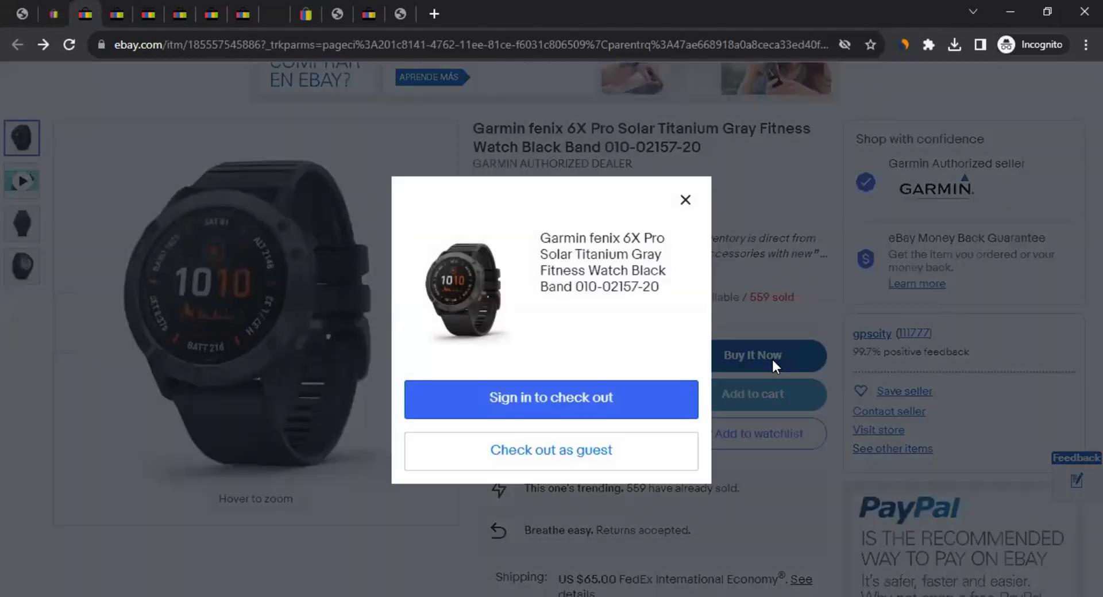
left_click(609, 452)
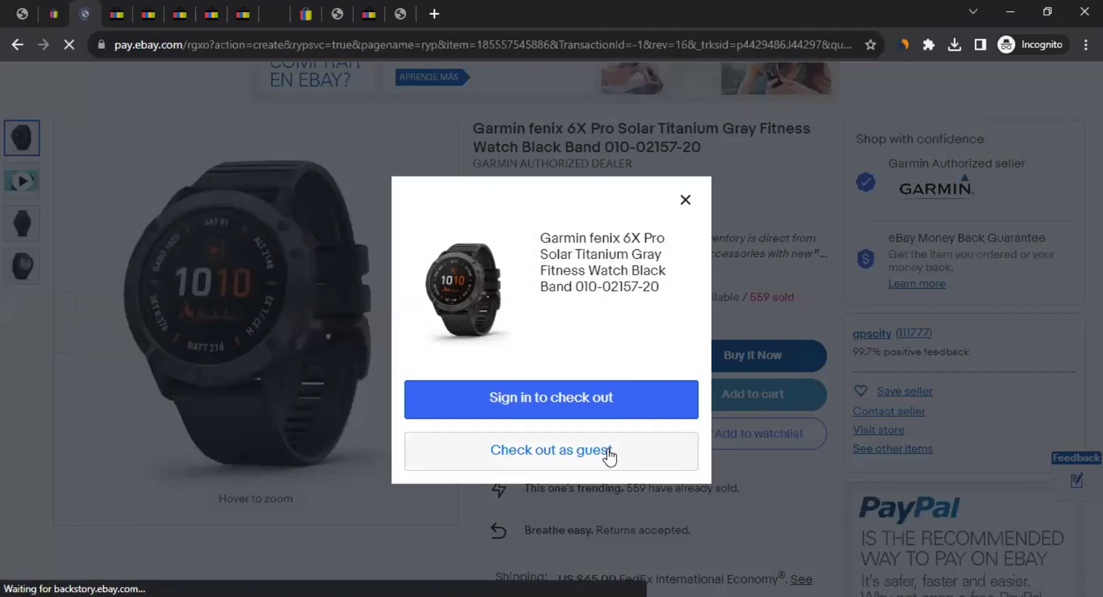
Open the shipping country list on the blank ship-to address form ($464.99 order)
scroll(172, 385, "down", 7)
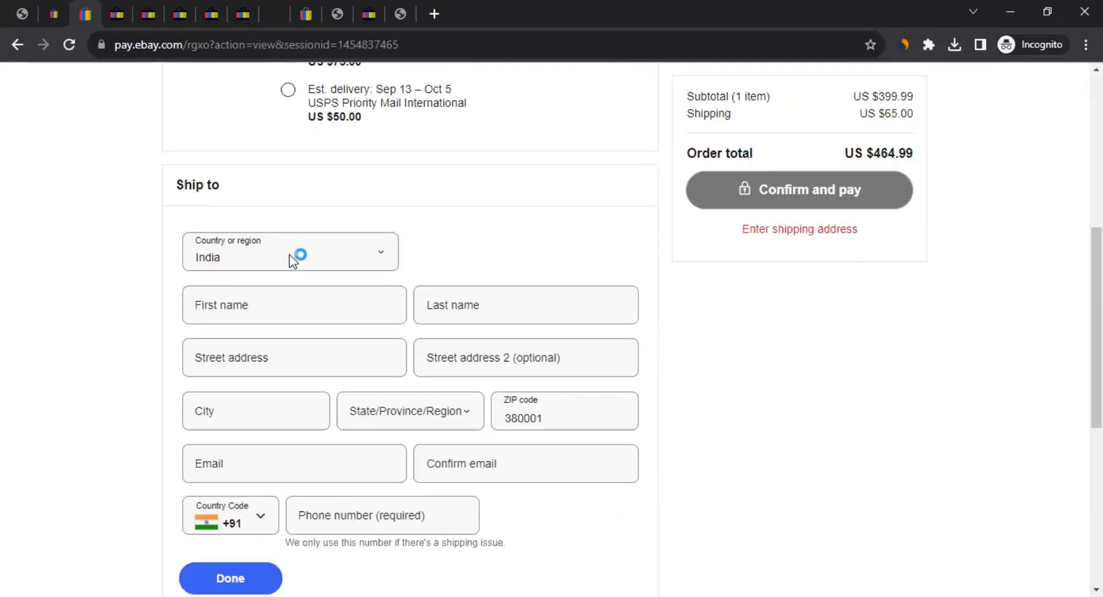
left_click(290, 258)
scroll(275, 394, "down", 10)
scroll(278, 417, "down", 8)
scroll(278, 420, "up", 4)
scroll(278, 420, "down", 3)
scroll(281, 424, "up", 1)
scroll(280, 424, "up", 20)
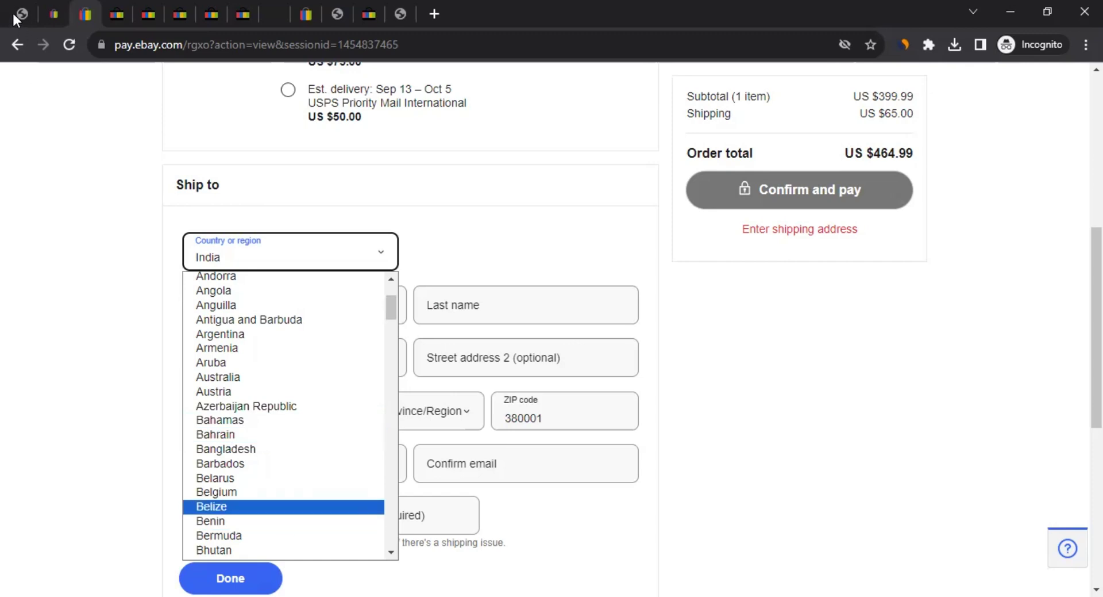
Leave the checkout and switch to the eBay Partner Network site tab
left_click(56, 10)
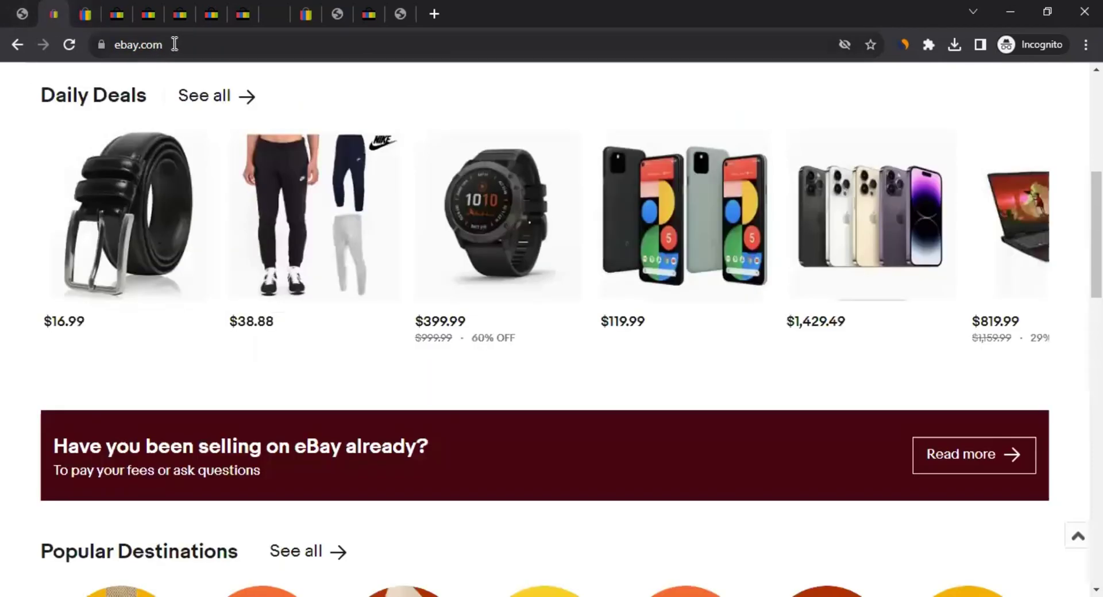
left_click_drag(1096, 230, 1097, 520)
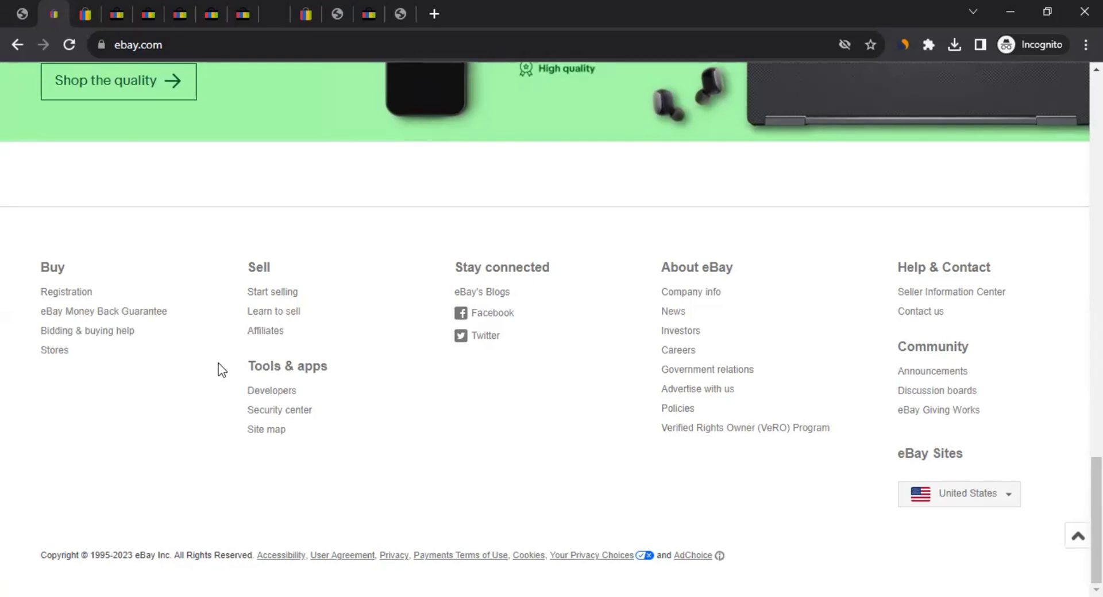
left_click(83, 15)
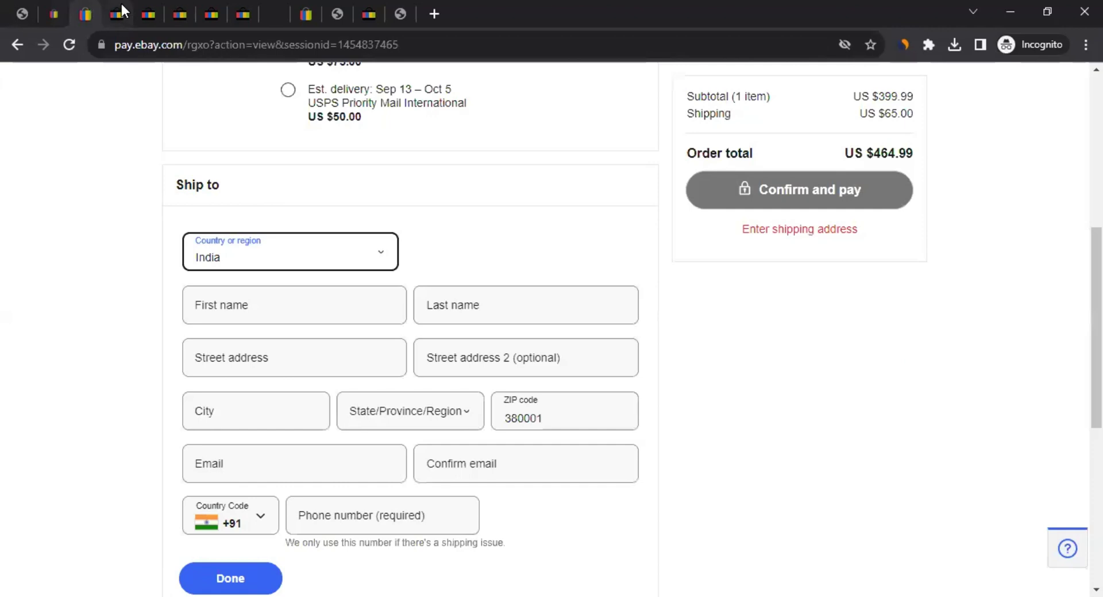
left_click(125, 15)
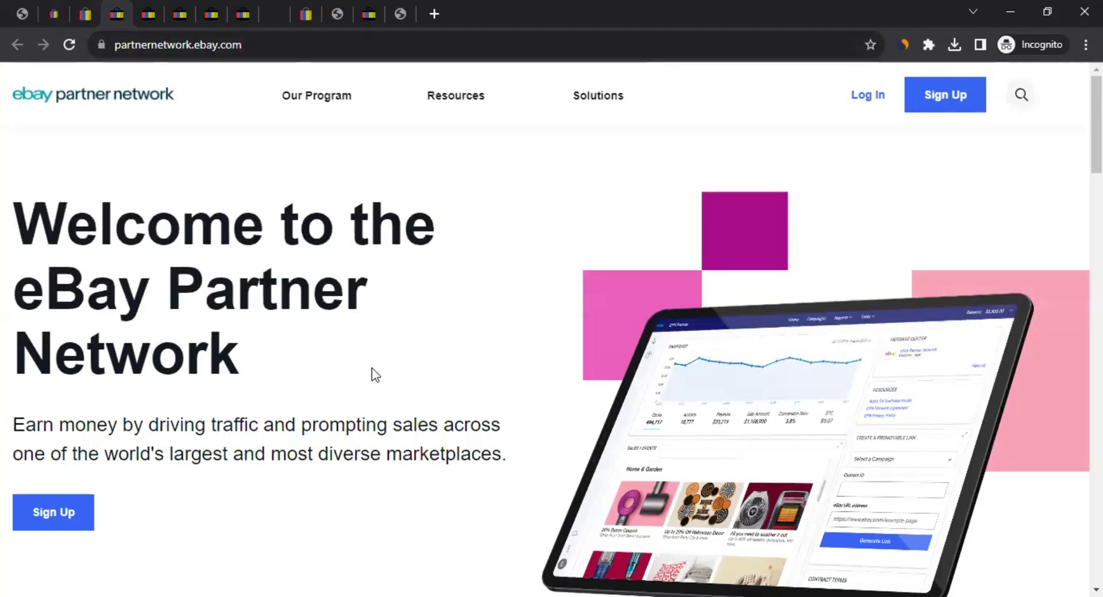
Scroll the home page and open the 'Learn more about Affiliate Marketing' article
scroll(373, 373, "down", 3)
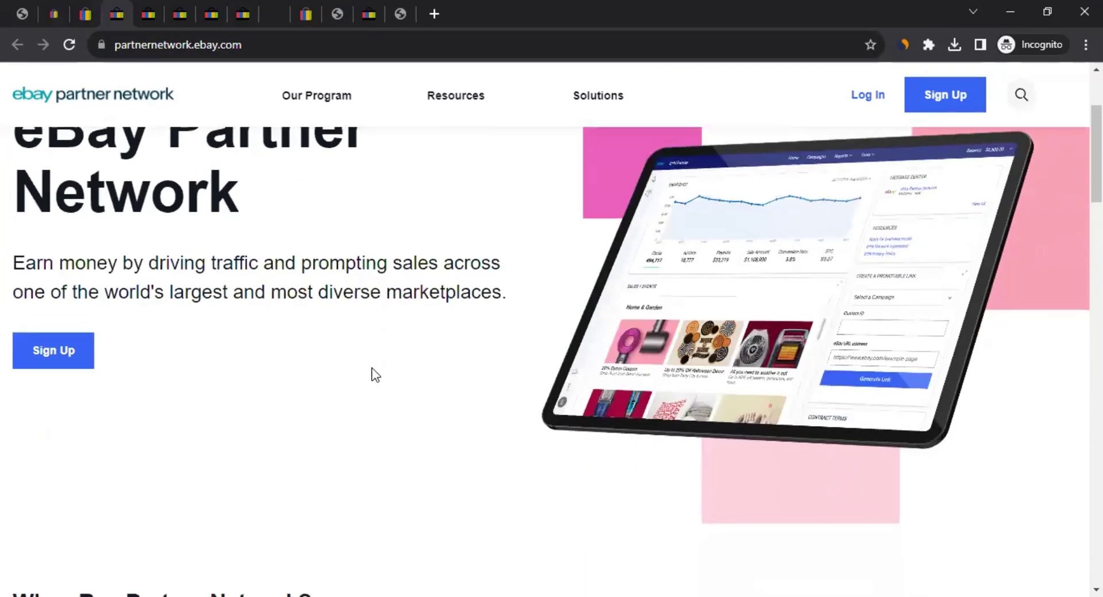
scroll(371, 368, "down", 7)
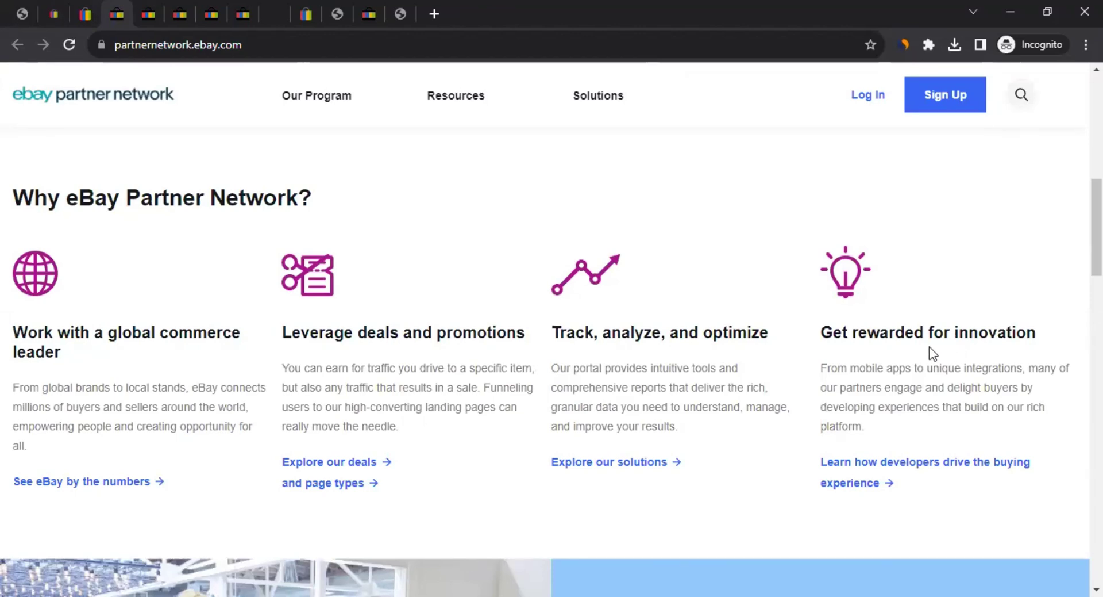
scroll(500, 374, "down", 3)
scroll(478, 330, "down", 13)
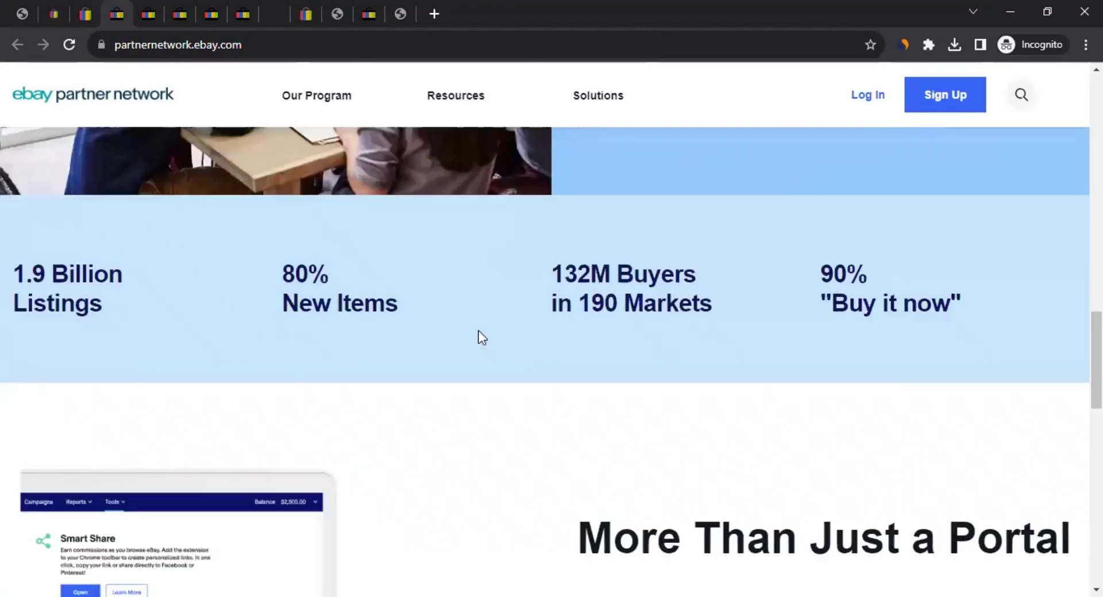
scroll(482, 332, "down", 10)
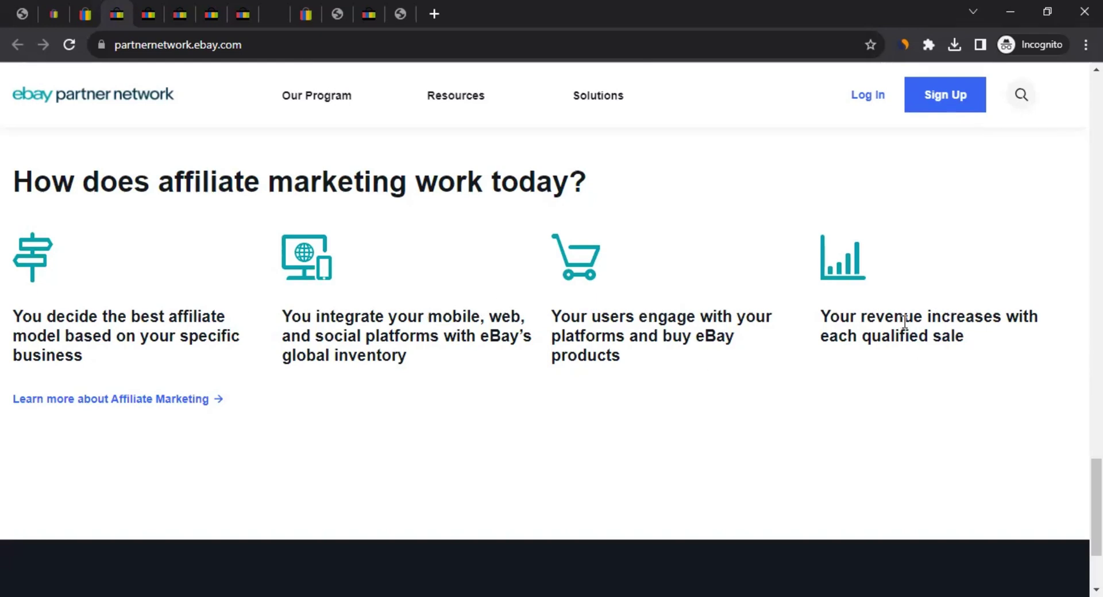
scroll(328, 350, "down", 3)
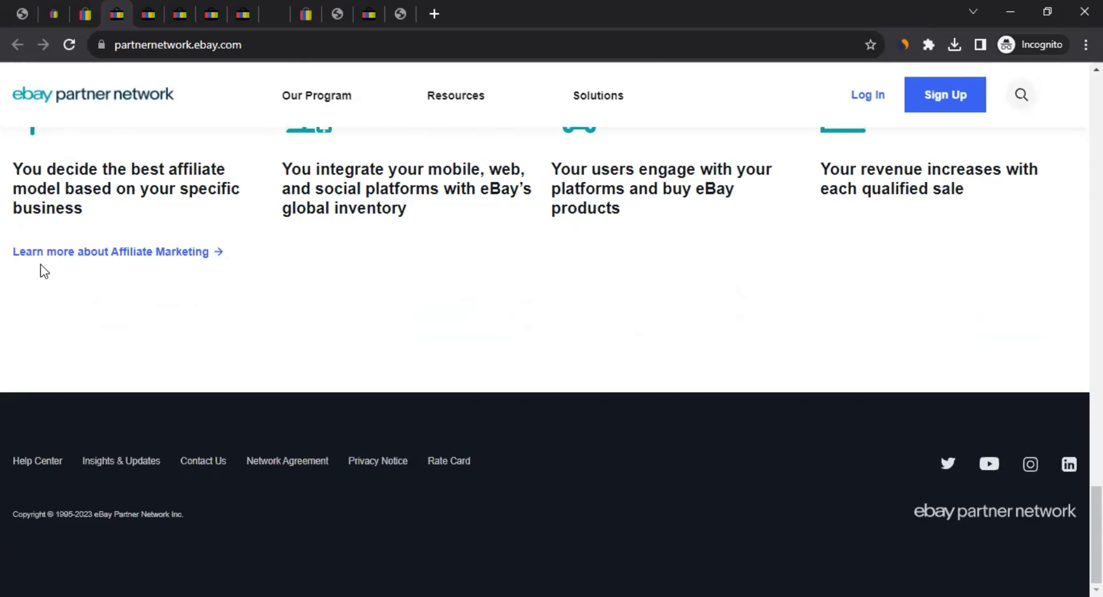
left_click(168, 253)
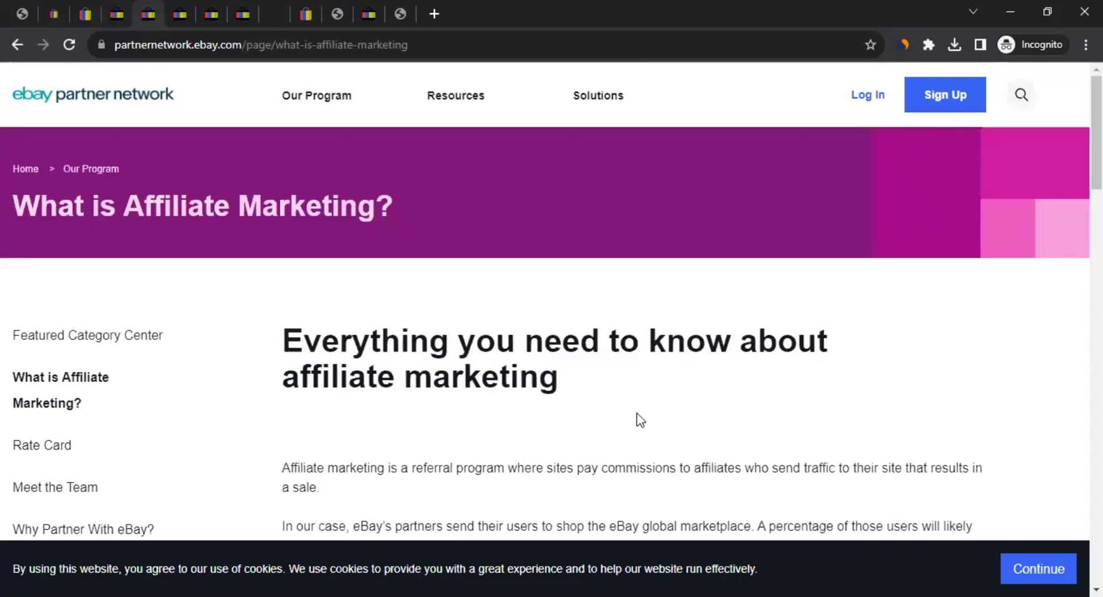
Read through the affiliate marketing article and move on to the Rate Card page
scroll(558, 365, "down", 7)
scroll(560, 373, "down", 3)
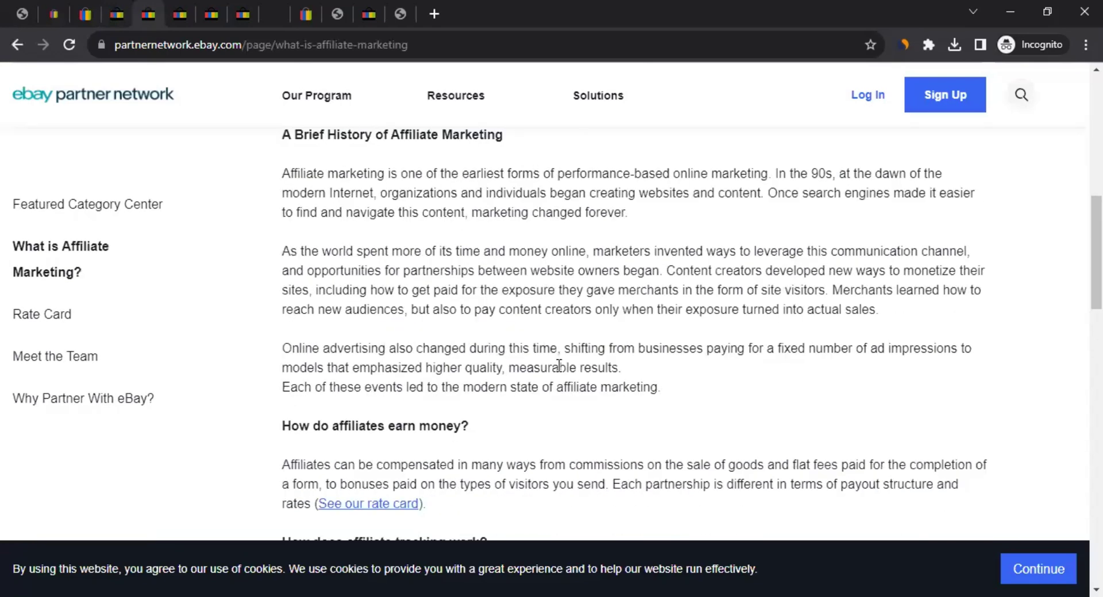
scroll(559, 366, "down", 3)
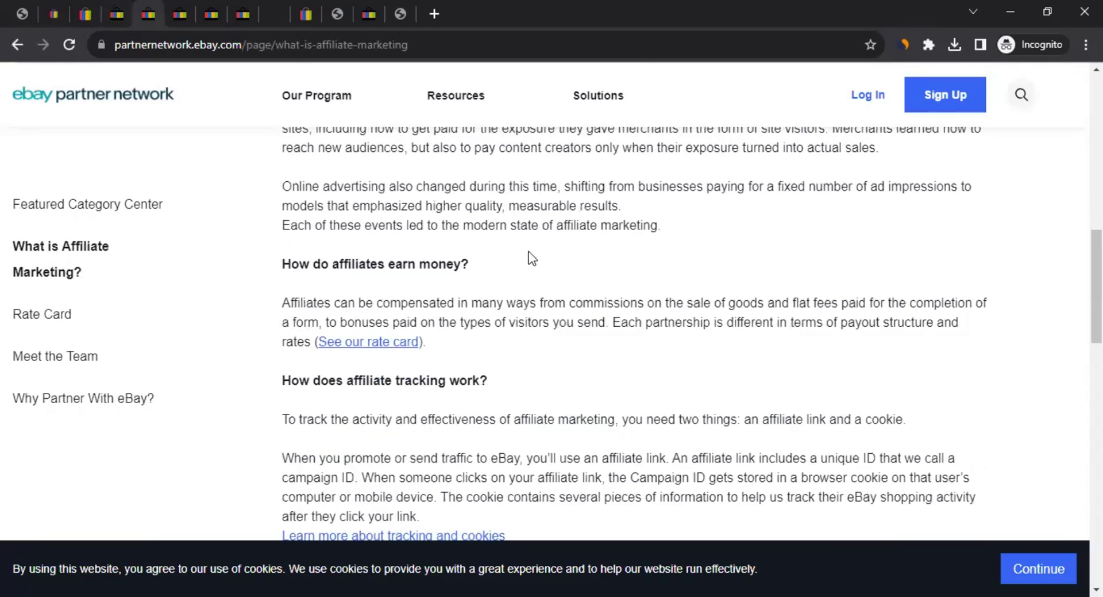
left_click(35, 322)
scroll(543, 290, "down", 2)
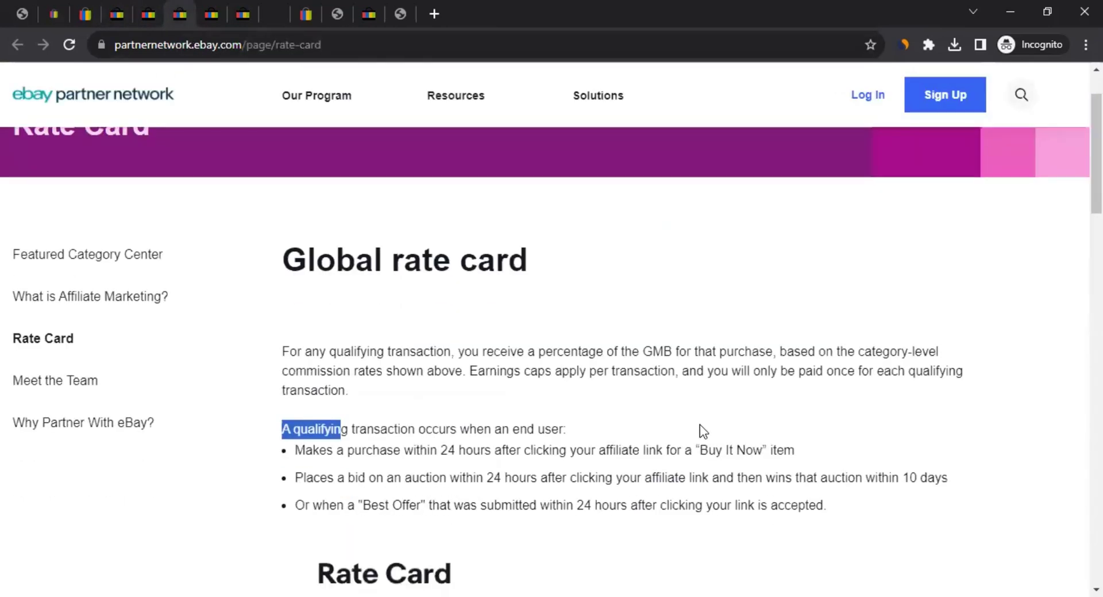
left_click(490, 267)
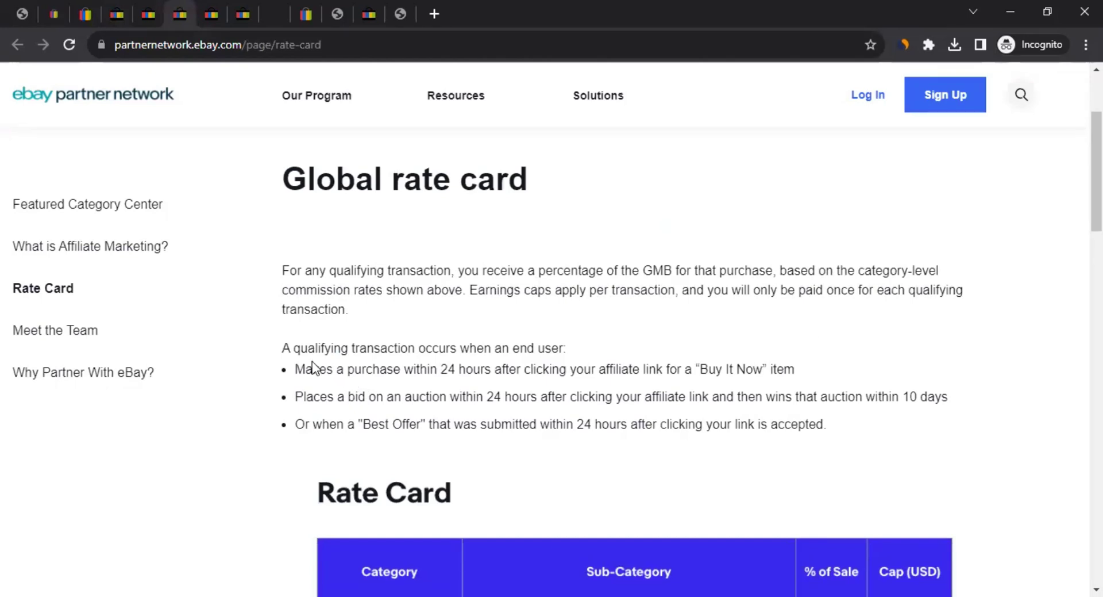
left_click_drag(293, 348, 567, 342)
left_click_drag(326, 369, 808, 368)
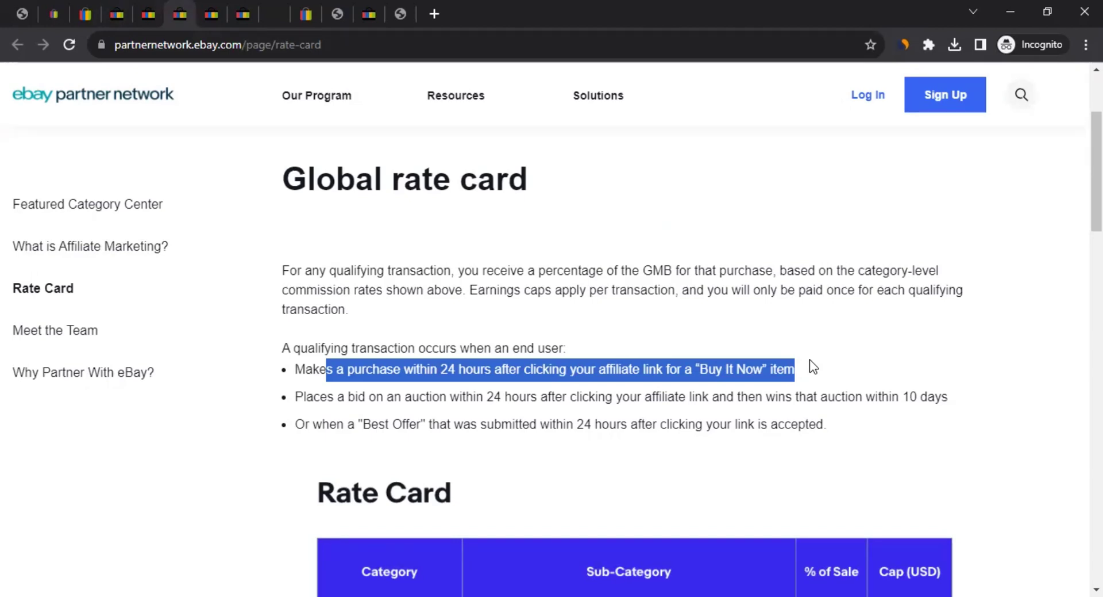
left_click_drag(322, 396, 706, 396)
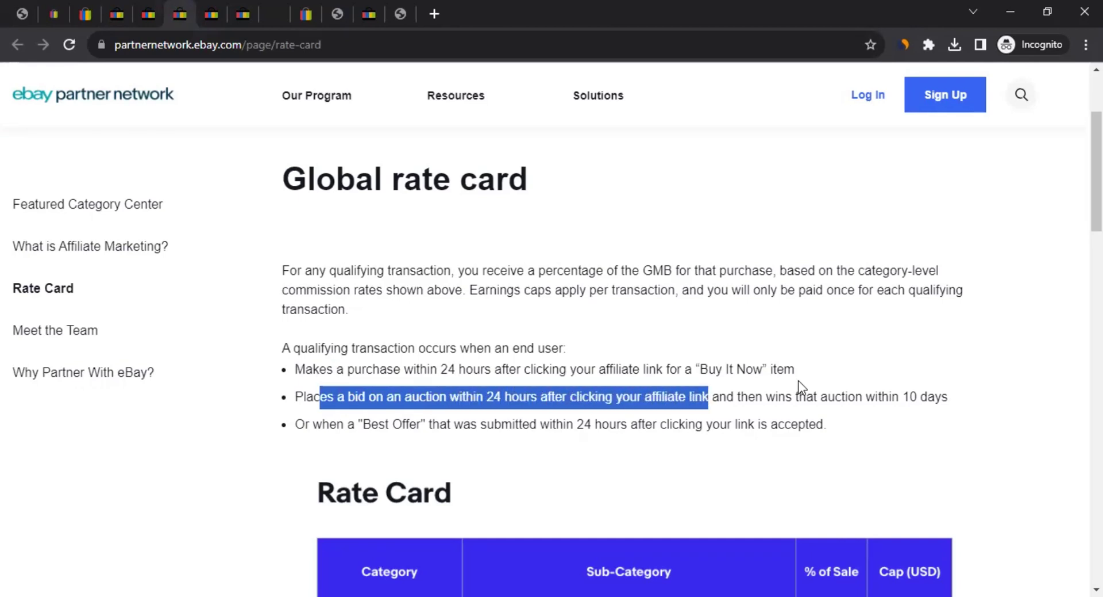
left_click(678, 407)
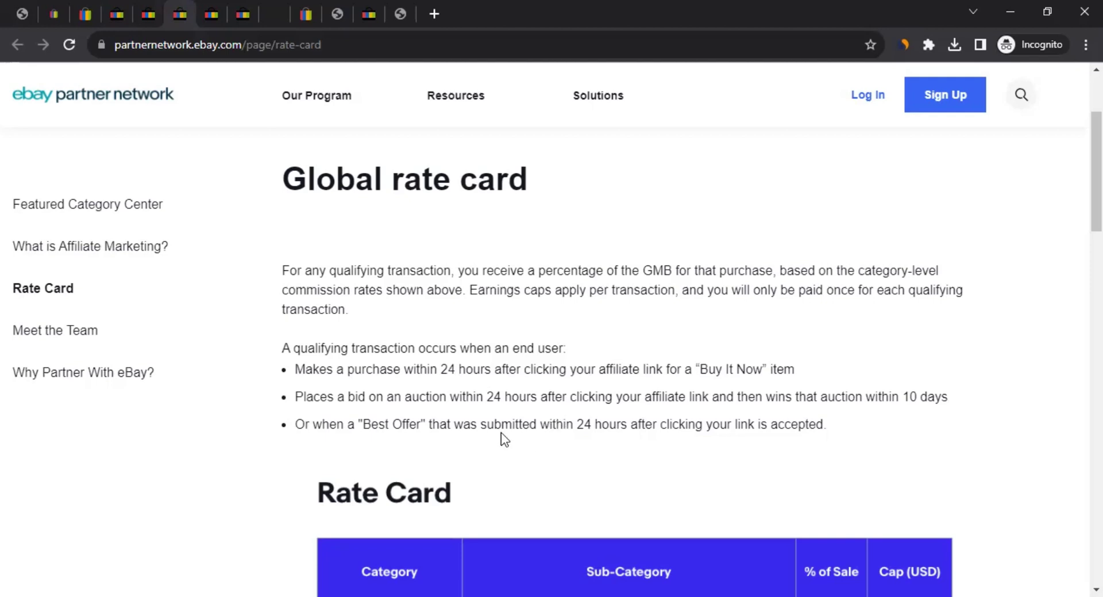
scroll(400, 437, "down", 2)
left_click_drag(345, 262, 822, 260)
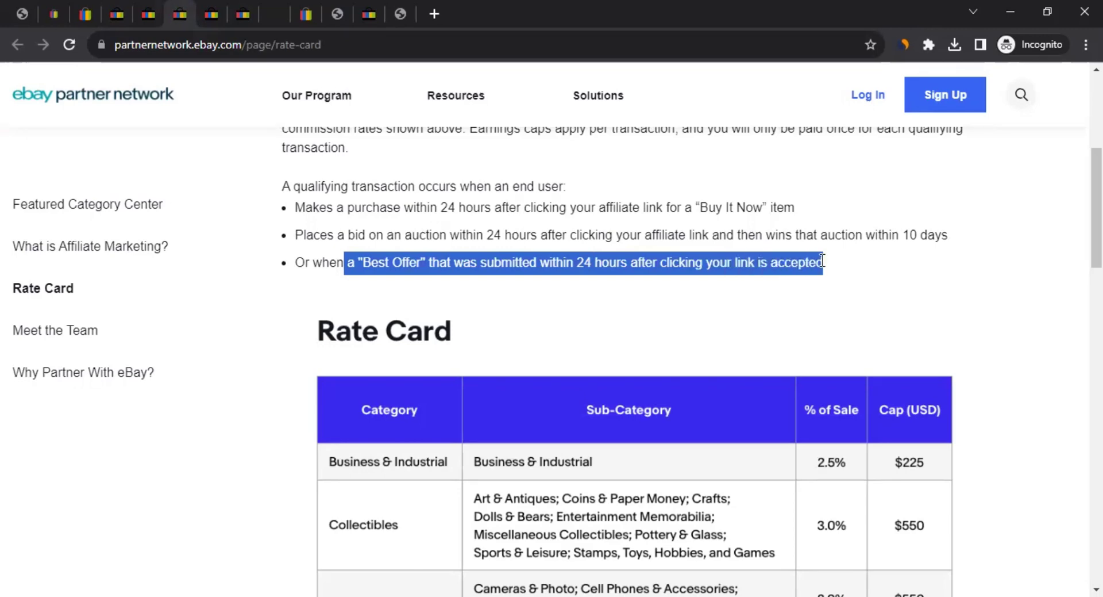
scroll(287, 288, "down", 3)
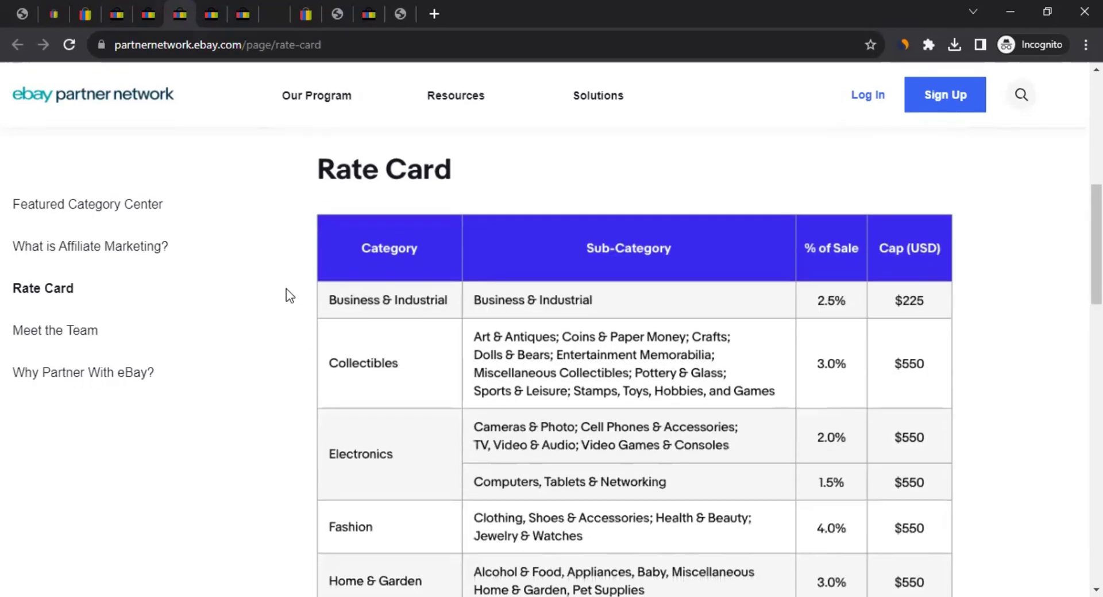
scroll(379, 285, "down", 1)
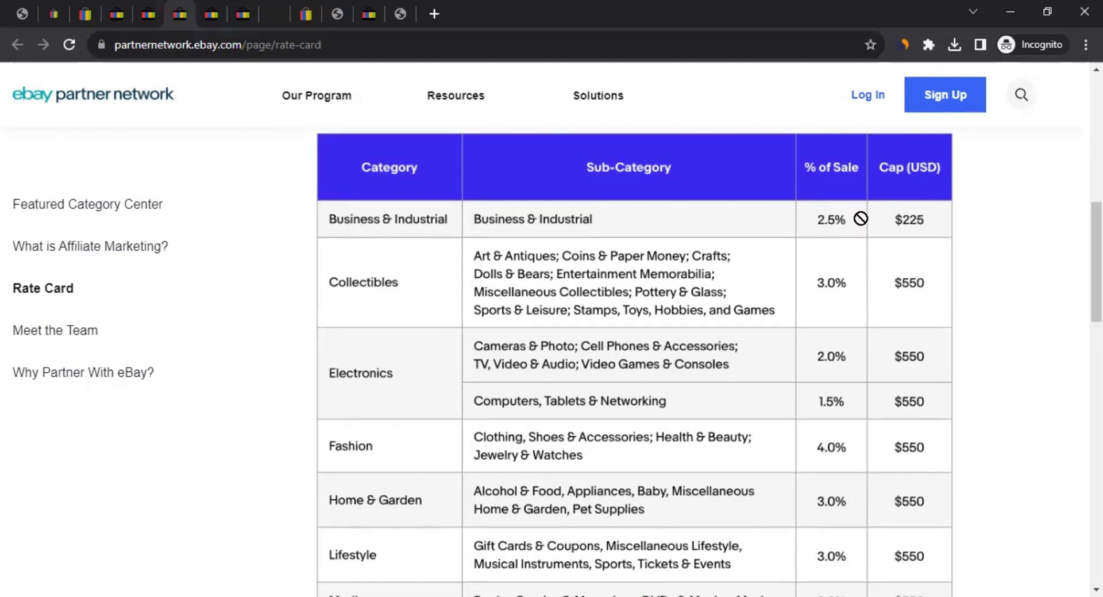
scroll(388, 276, "down", 3)
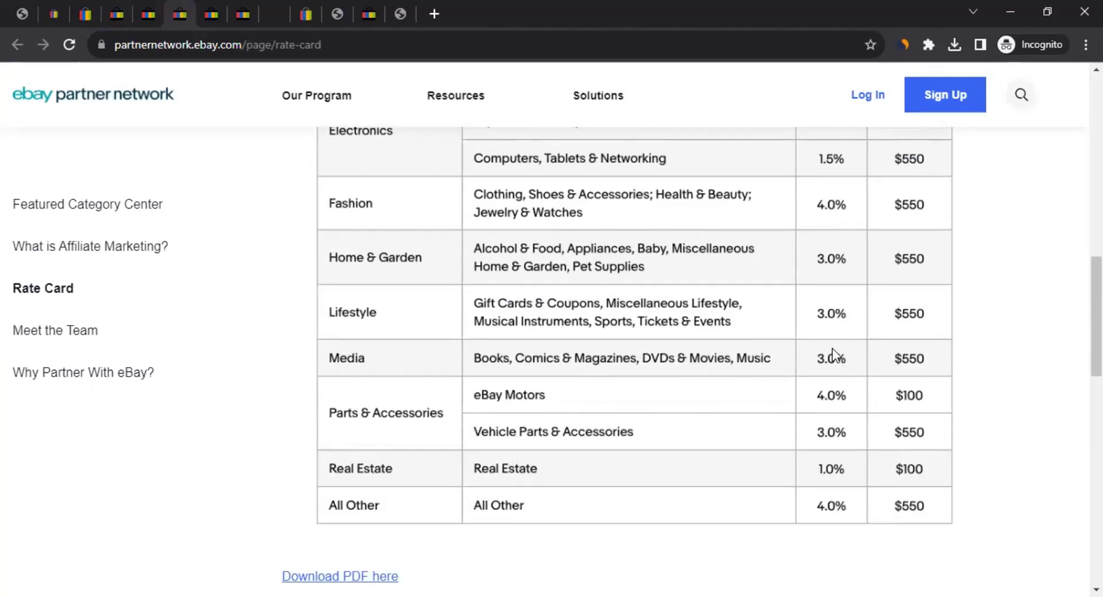
scroll(833, 355, "up", 4)
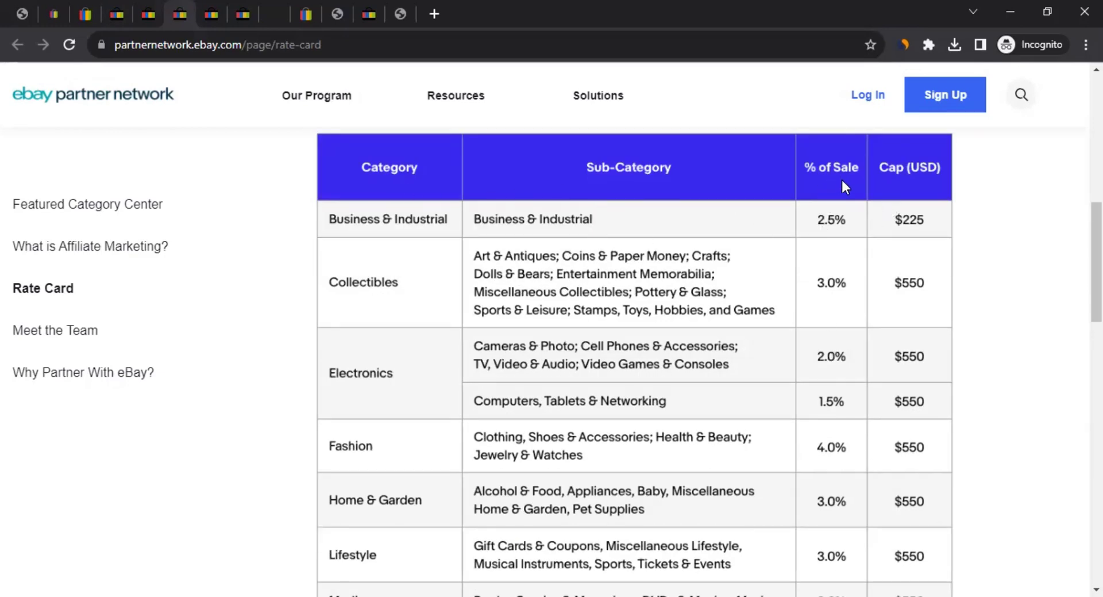
scroll(827, 235, "down", 7)
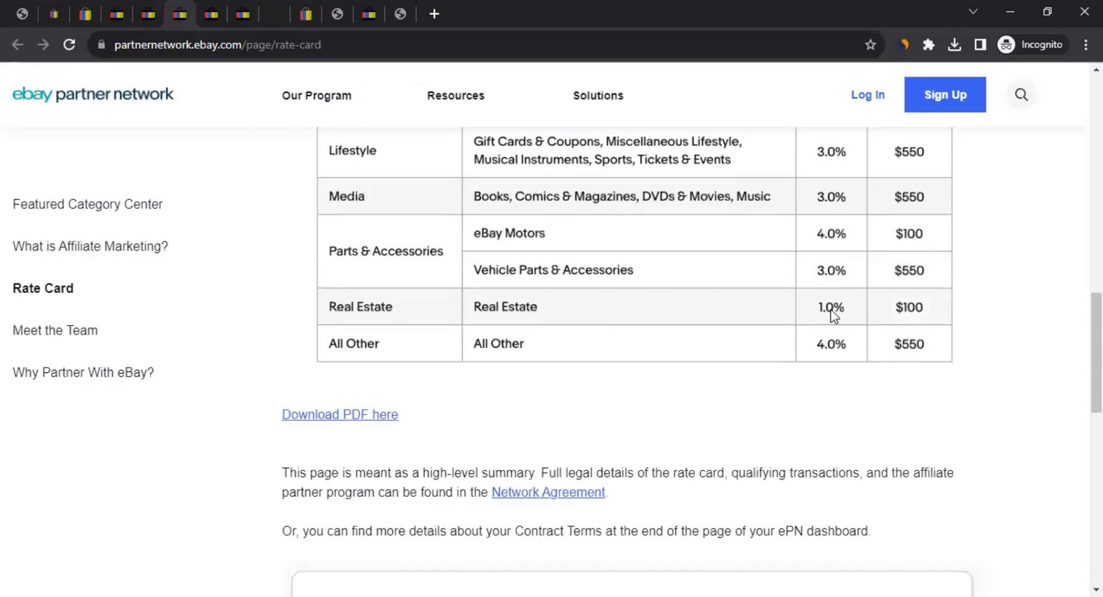
scroll(941, 240, "up", 7)
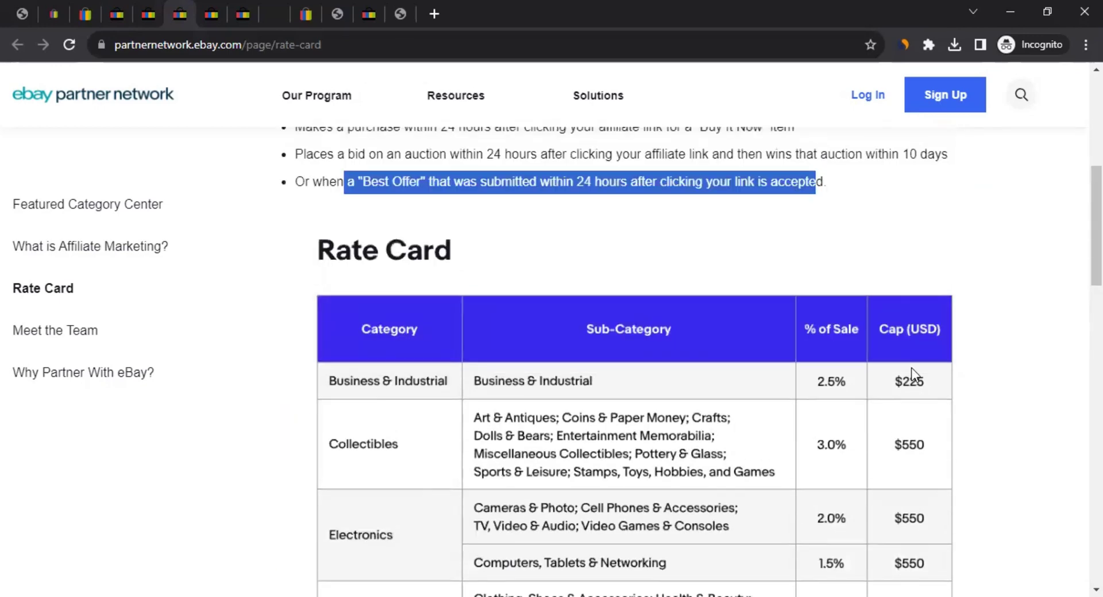
scroll(919, 390, "down", 1)
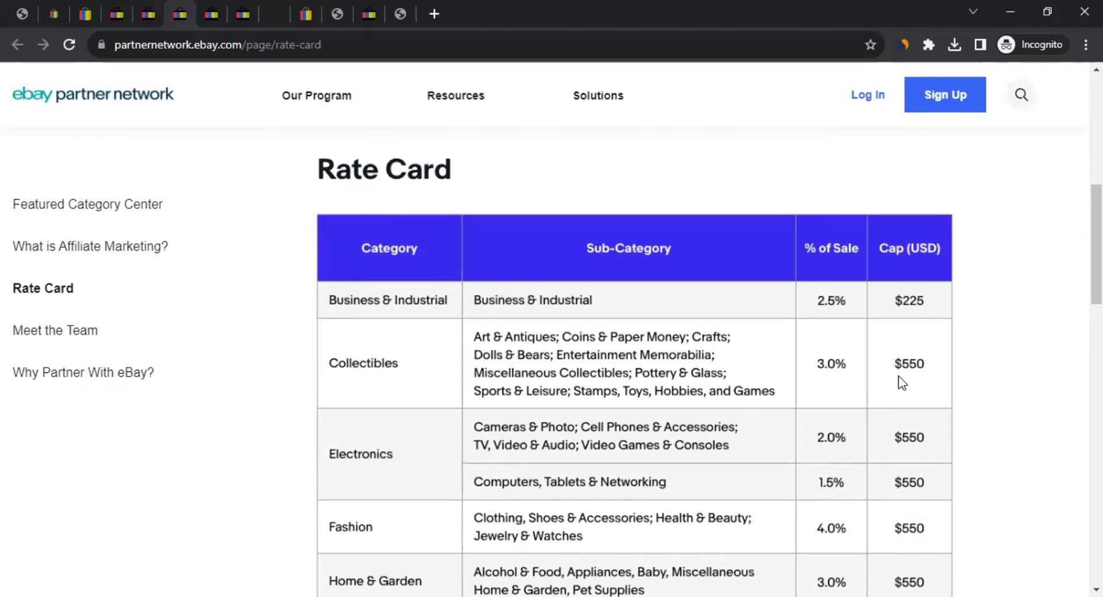
scroll(977, 293, "down", 12)
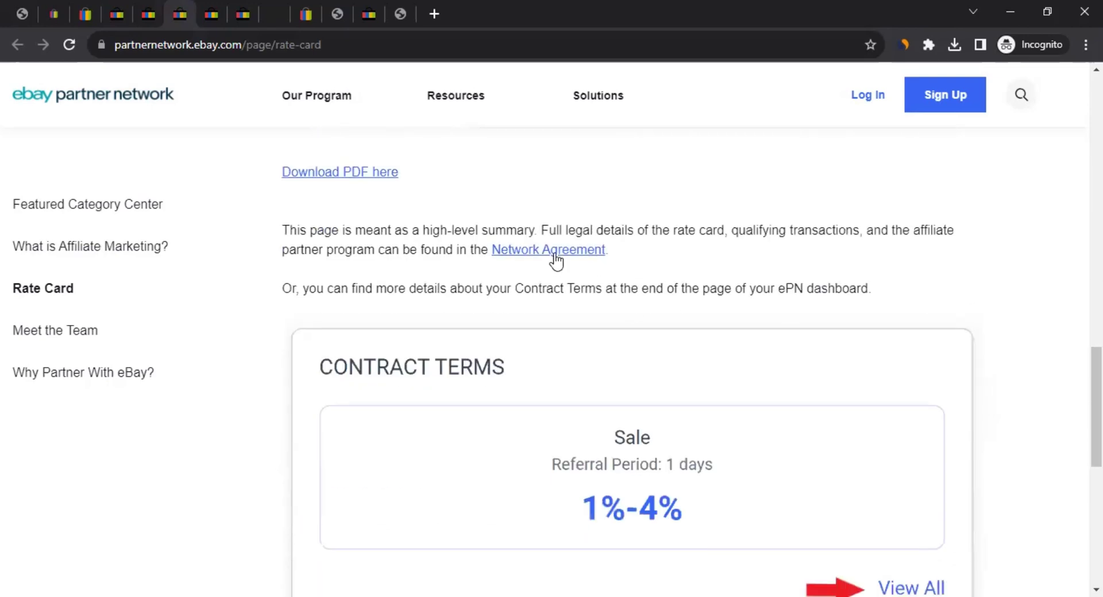
Open the full Network Agreement and read through it
left_click(218, 12)
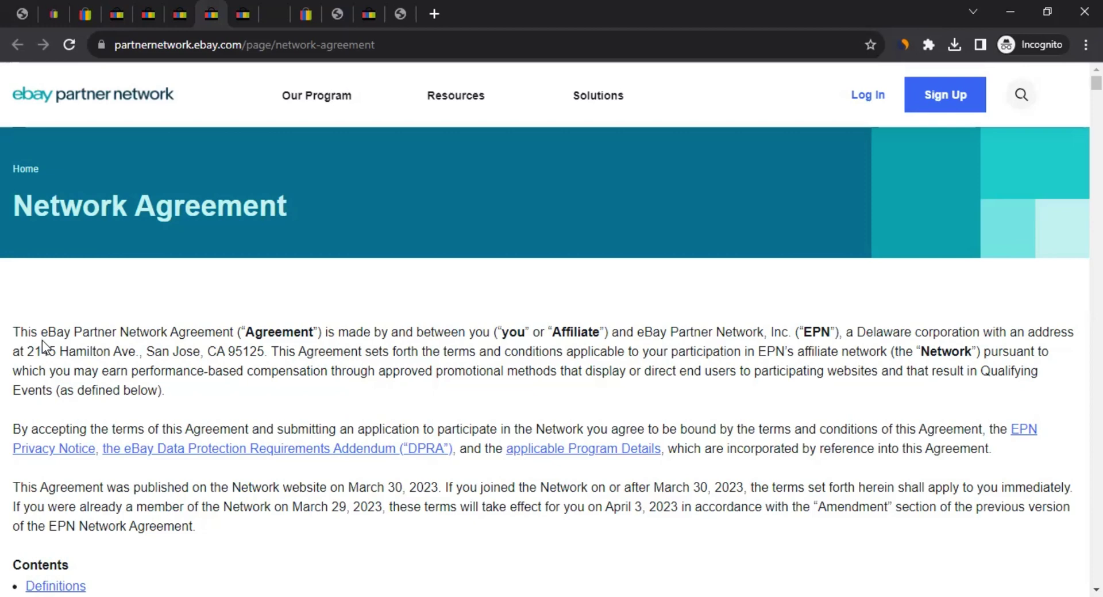
scroll(141, 318, "down", 10)
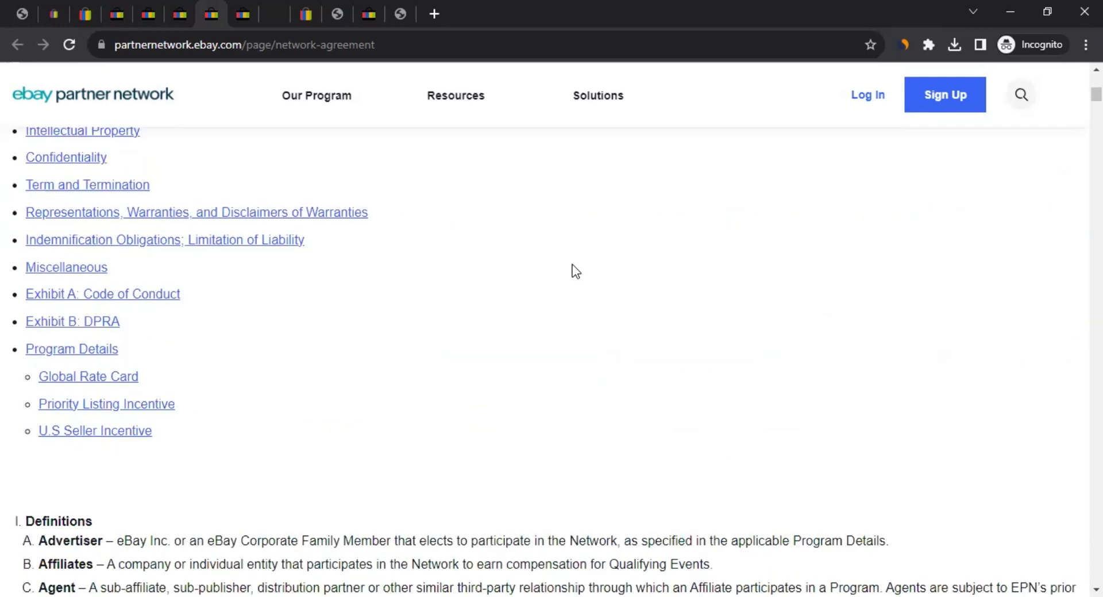
scroll(569, 274, "down", 5)
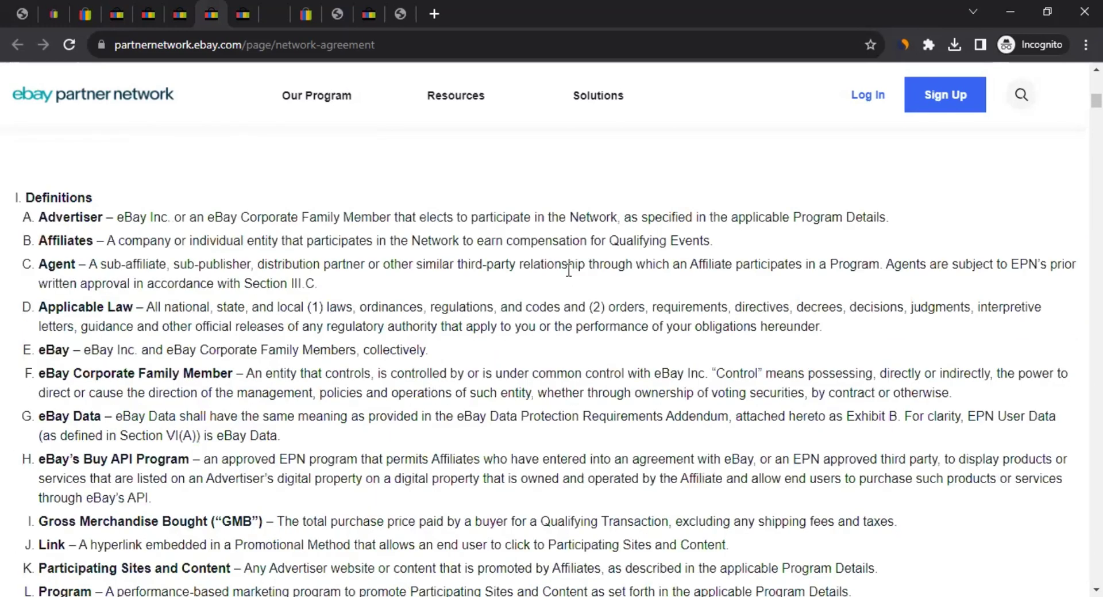
scroll(569, 271, "down", 5)
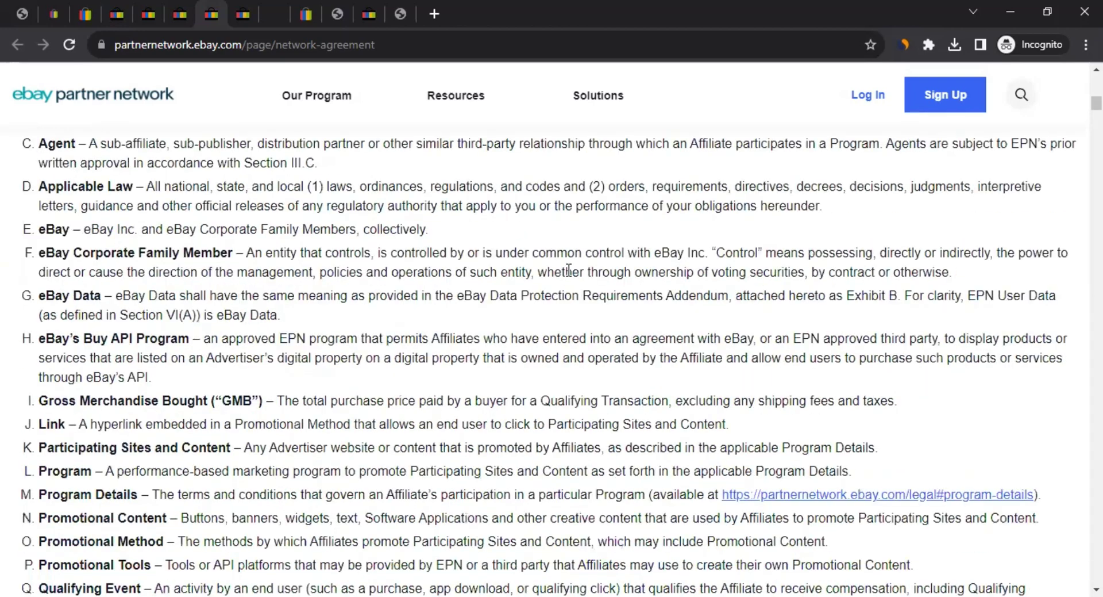
scroll(723, 291, "up", 15)
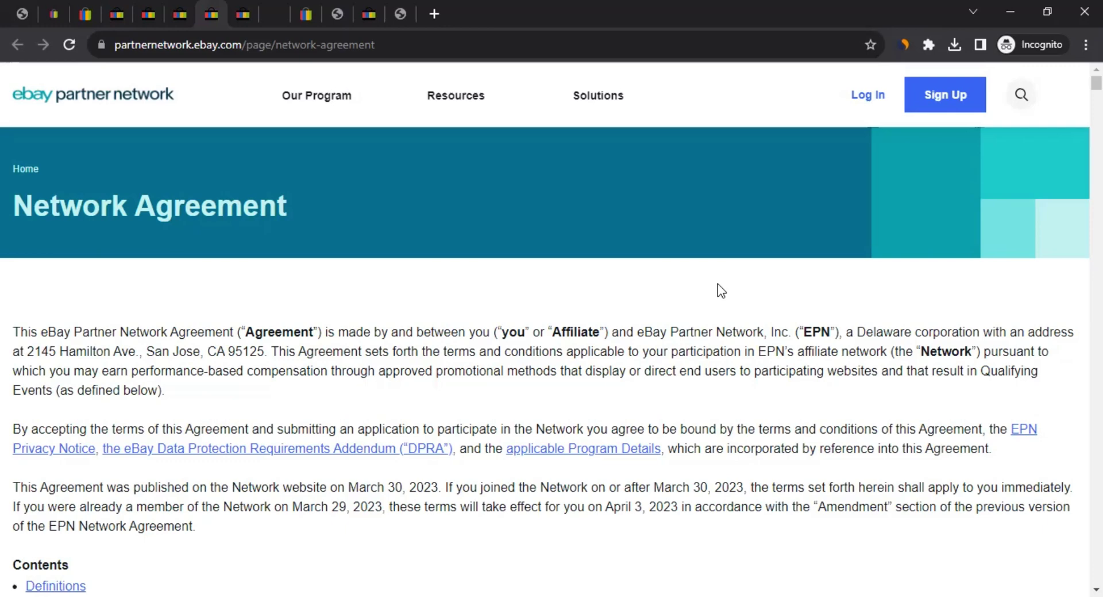
Go back to the Partner Network home page, choose Sign Up, and scroll to Sign in with eBay
left_click(232, 1)
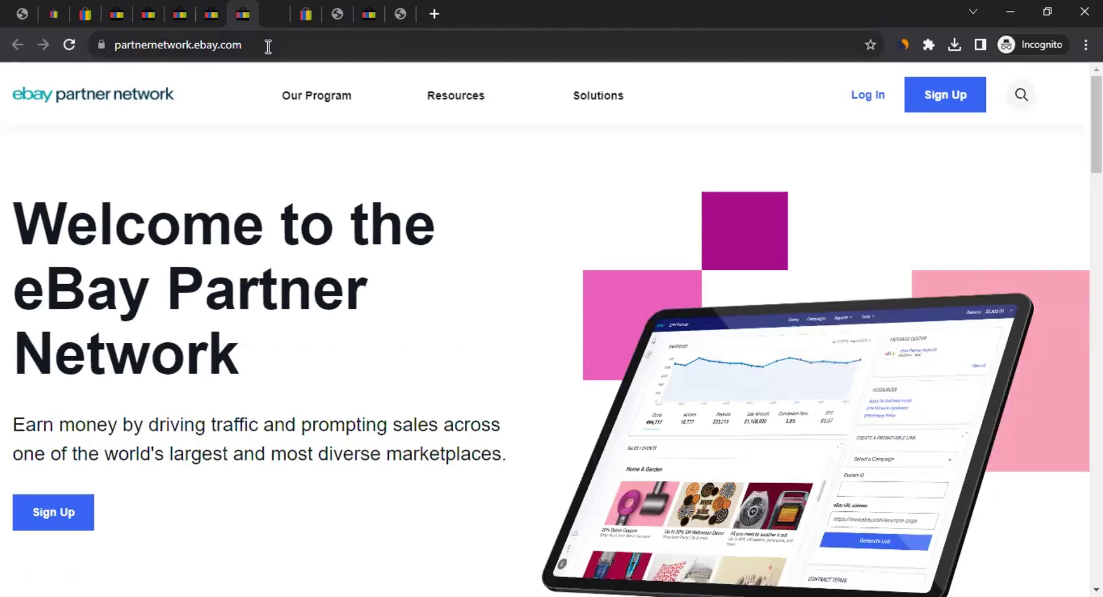
left_click(288, 45)
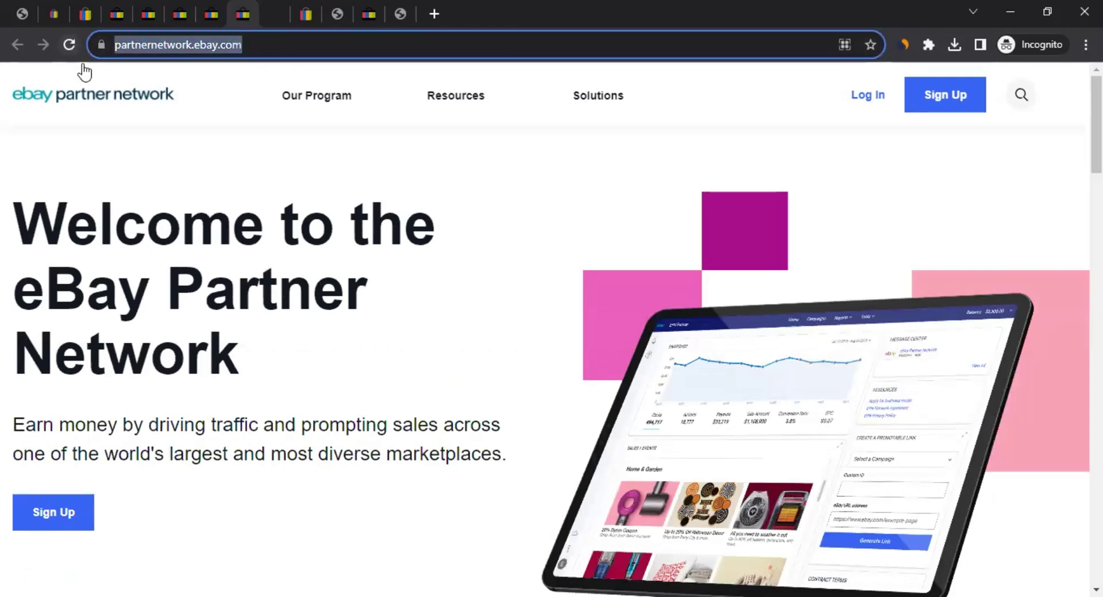
left_click(241, 444)
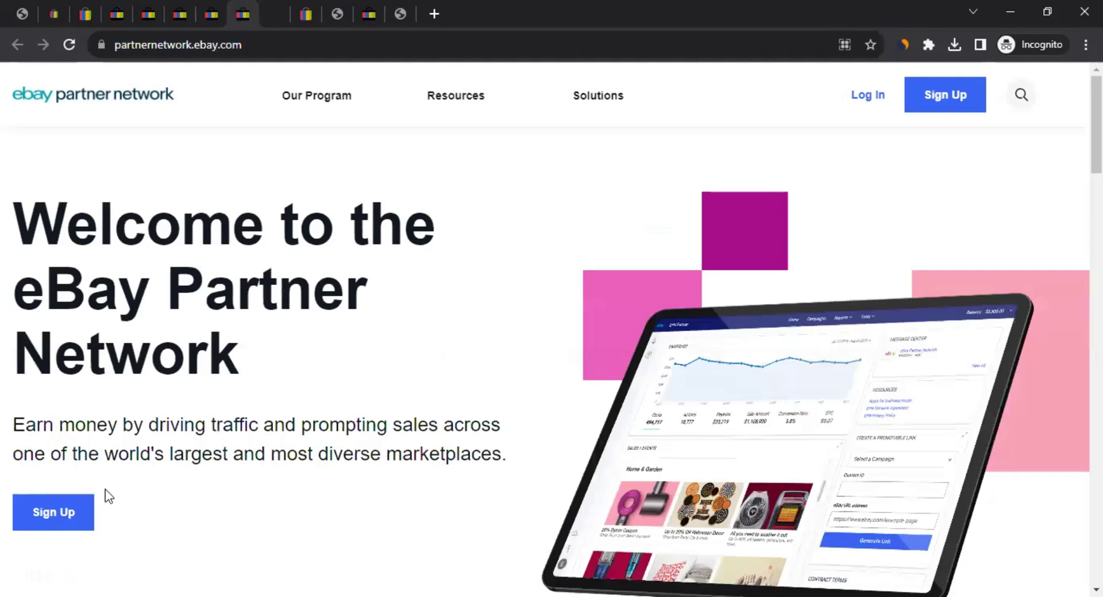
left_click(54, 520)
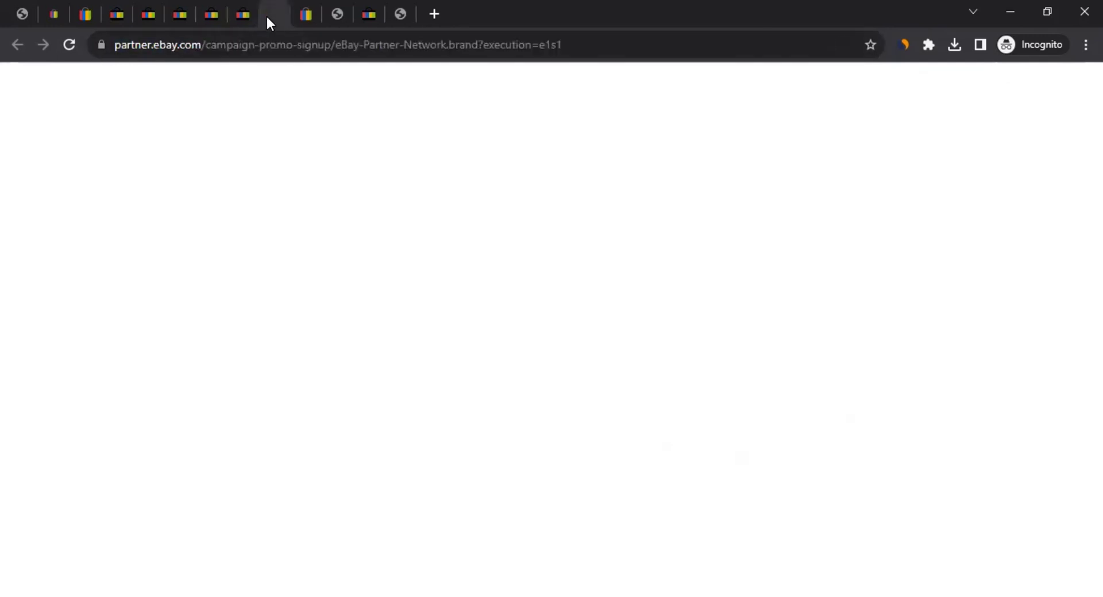
scroll(432, 374, "down", 5)
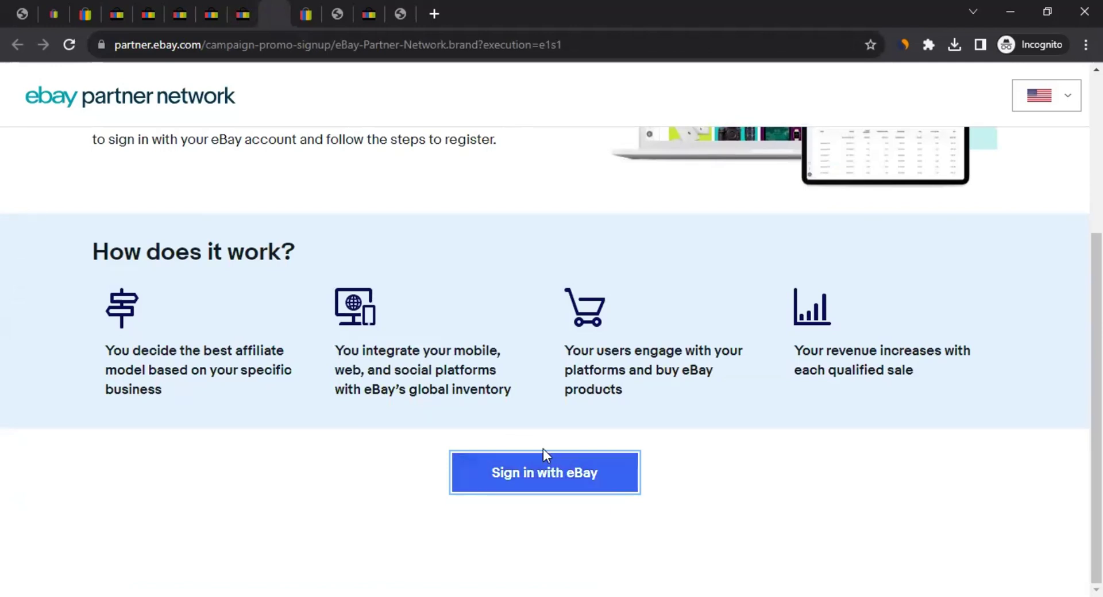
Choose Sign in with eBay, then continue with Google using the chosen Google account
left_click(307, 13)
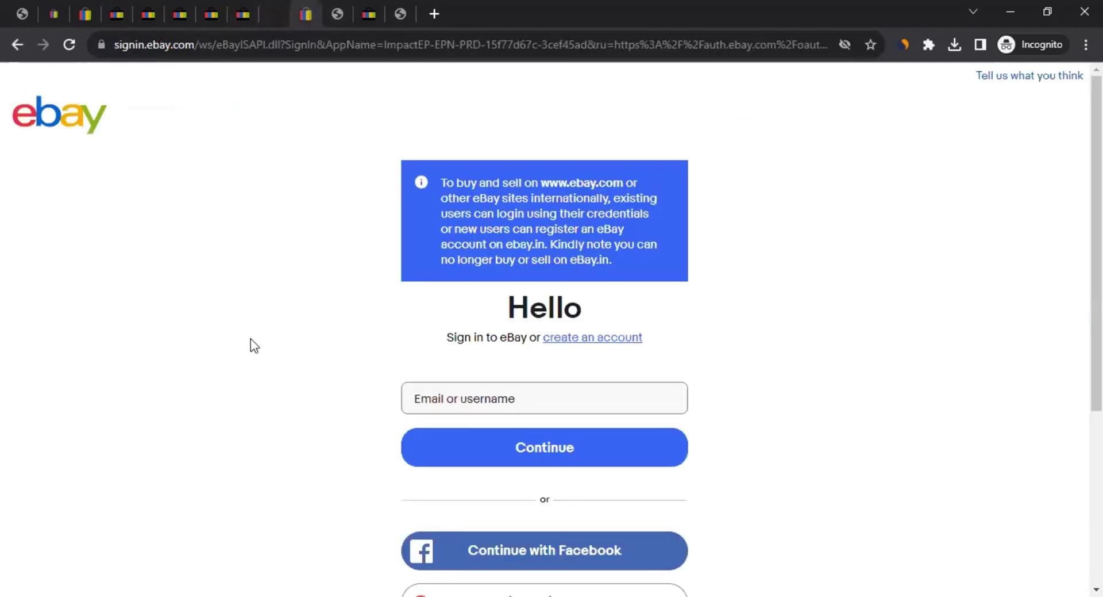
scroll(251, 340, "down", 3)
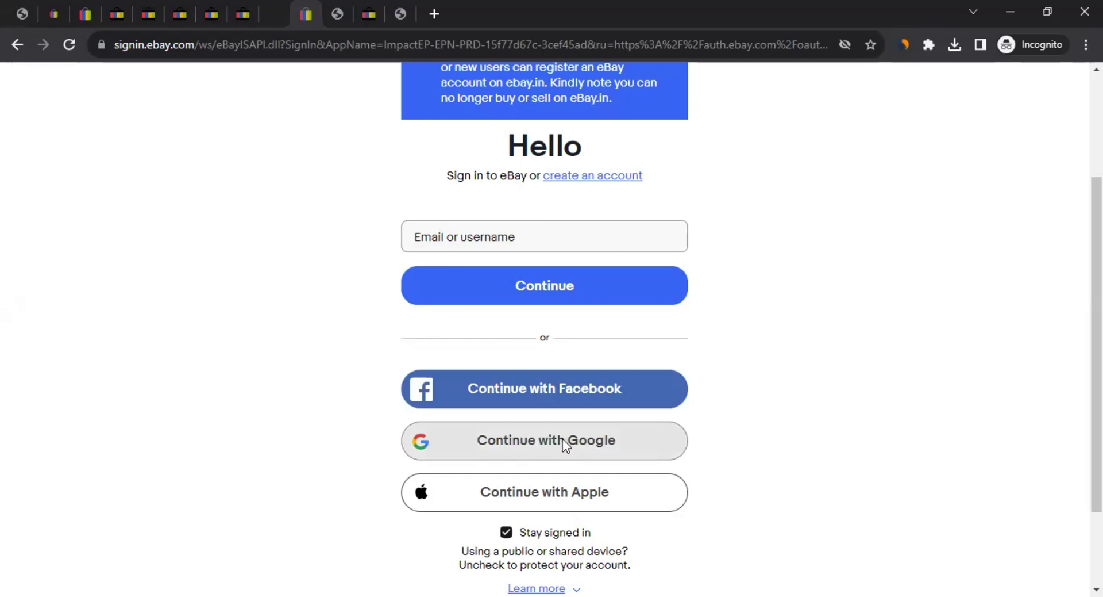
left_click(526, 442)
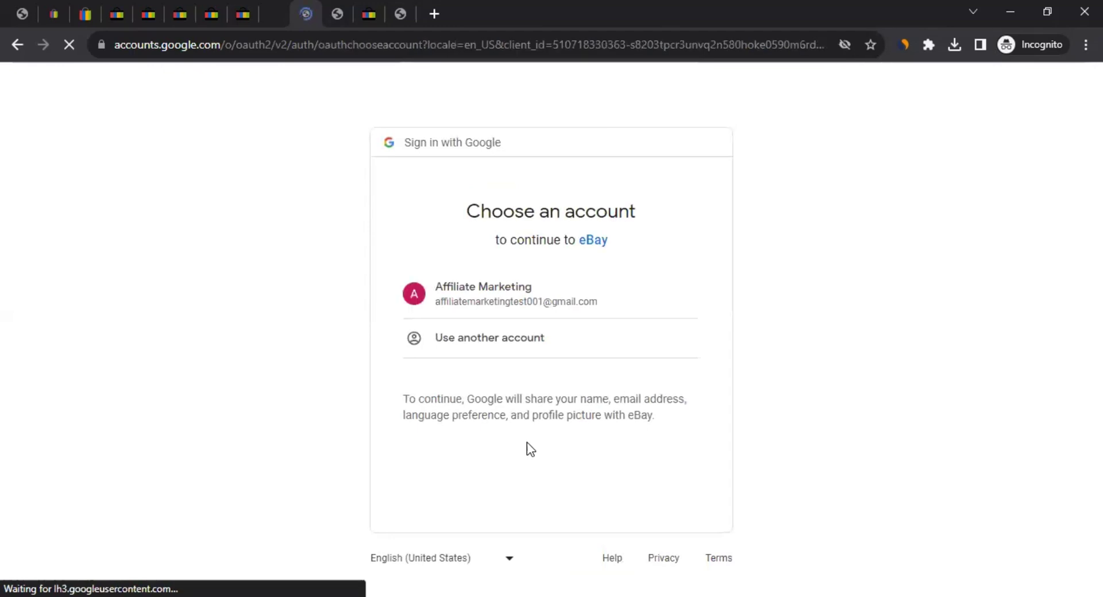
left_click(546, 286)
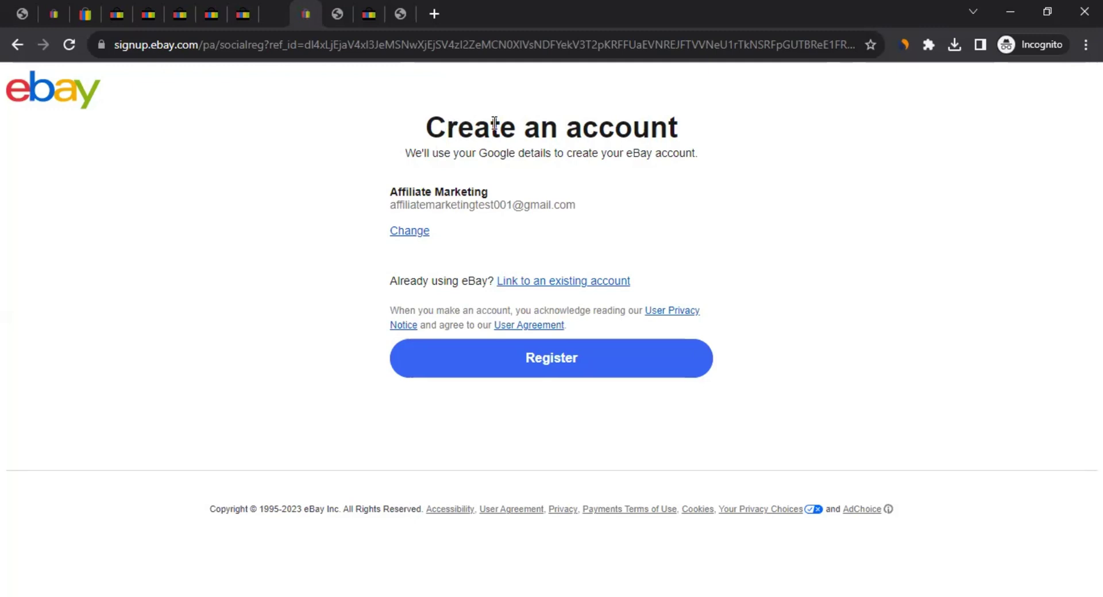
Review the Google-prefilled Create an account details and register the new eBay account
left_click_drag(447, 125, 632, 117)
left_click_drag(458, 154, 697, 168)
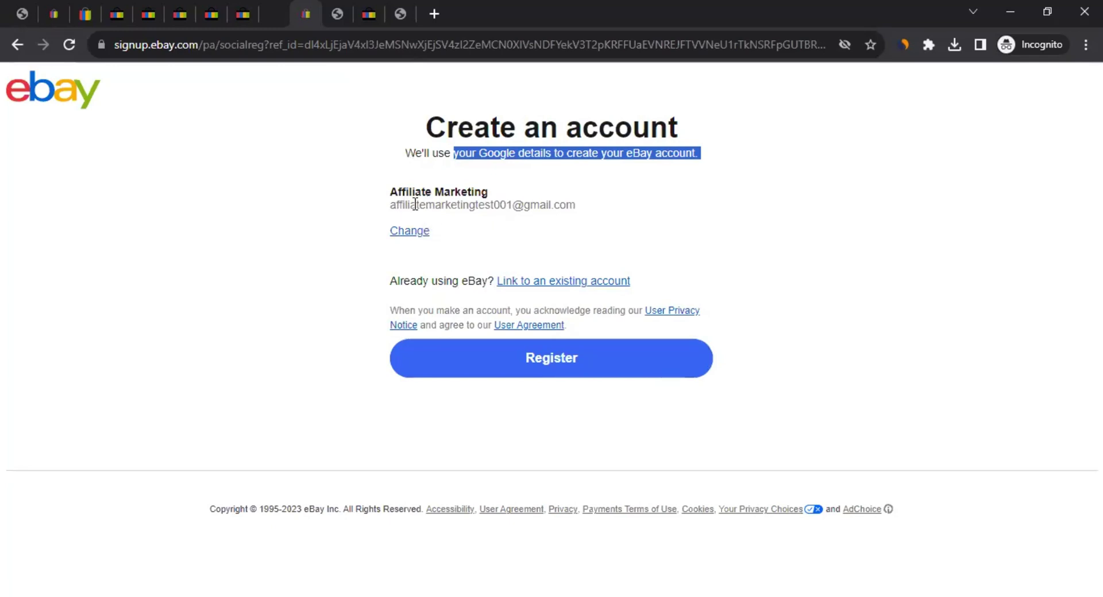
left_click_drag(417, 204, 493, 205)
left_click_drag(412, 235, 381, 312)
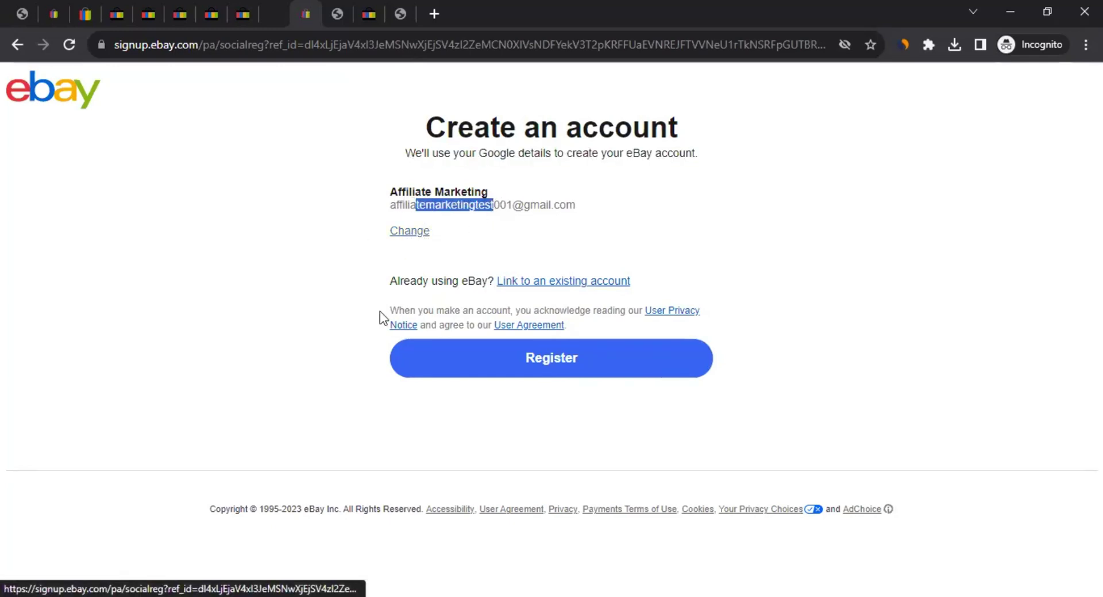
left_click(509, 349)
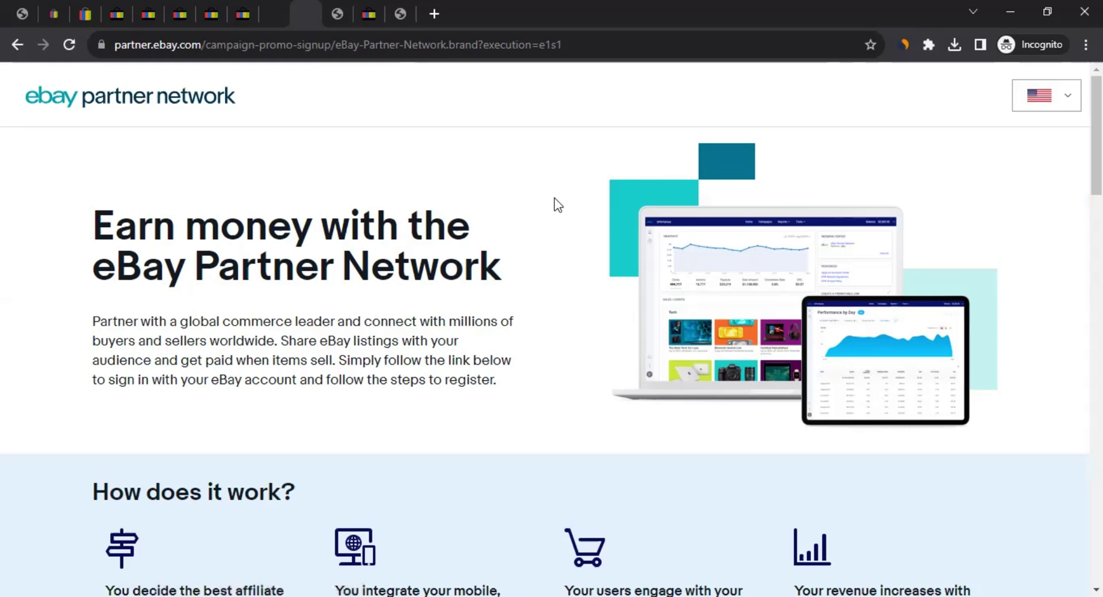
Paste 'Affiliate Marketing' into the Account Display Name field under Company Information
scroll(557, 204, "down", 10)
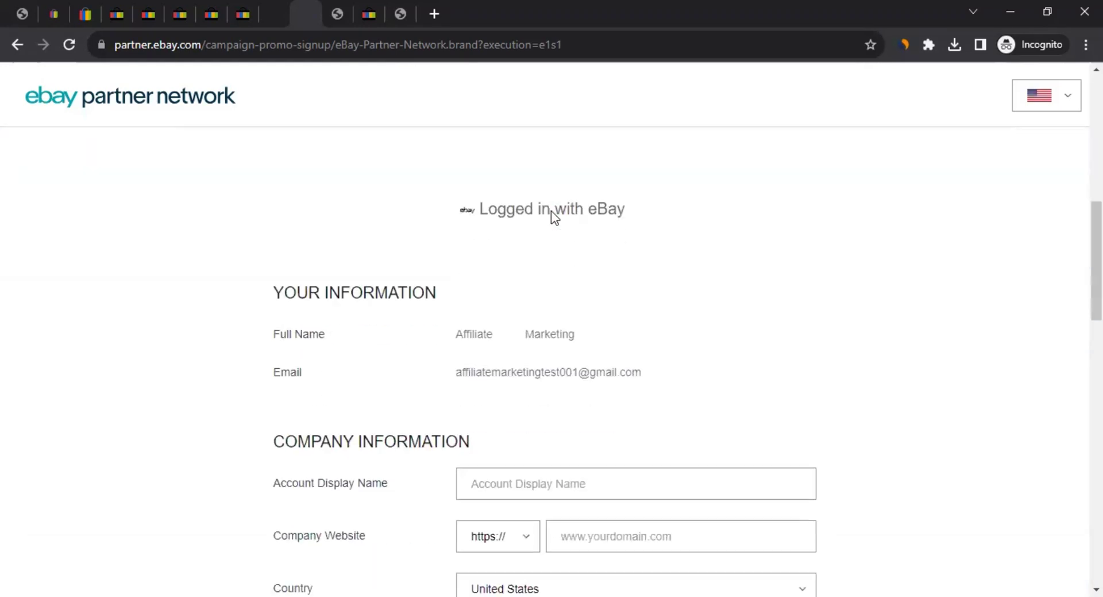
scroll(178, 339, "down", 1)
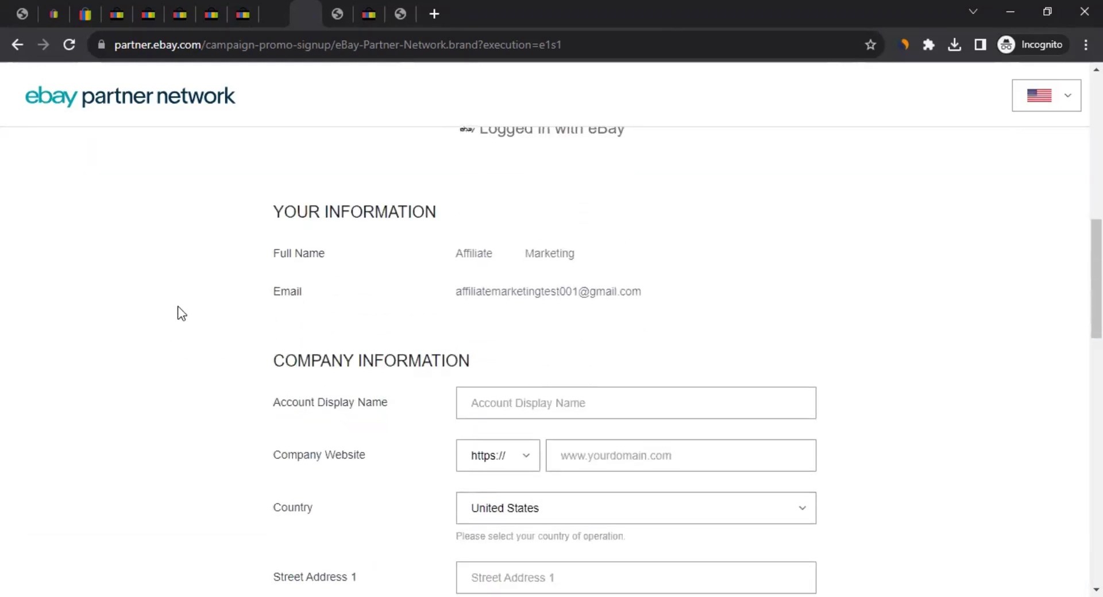
scroll(182, 311, "down", 1)
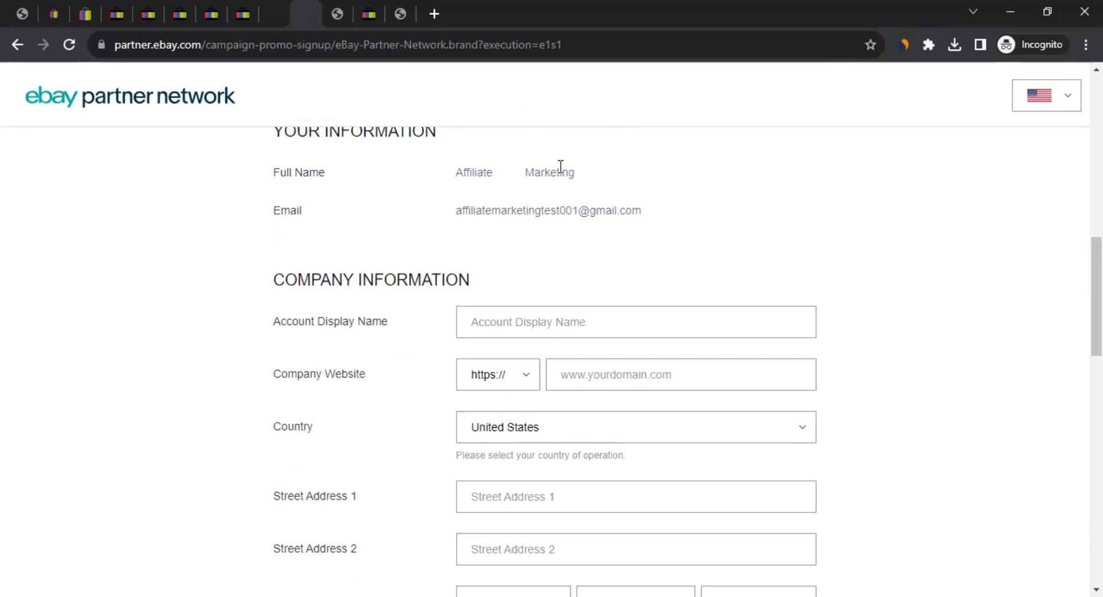
left_click_drag(473, 210, 360, 211)
scroll(208, 214, "down", 2)
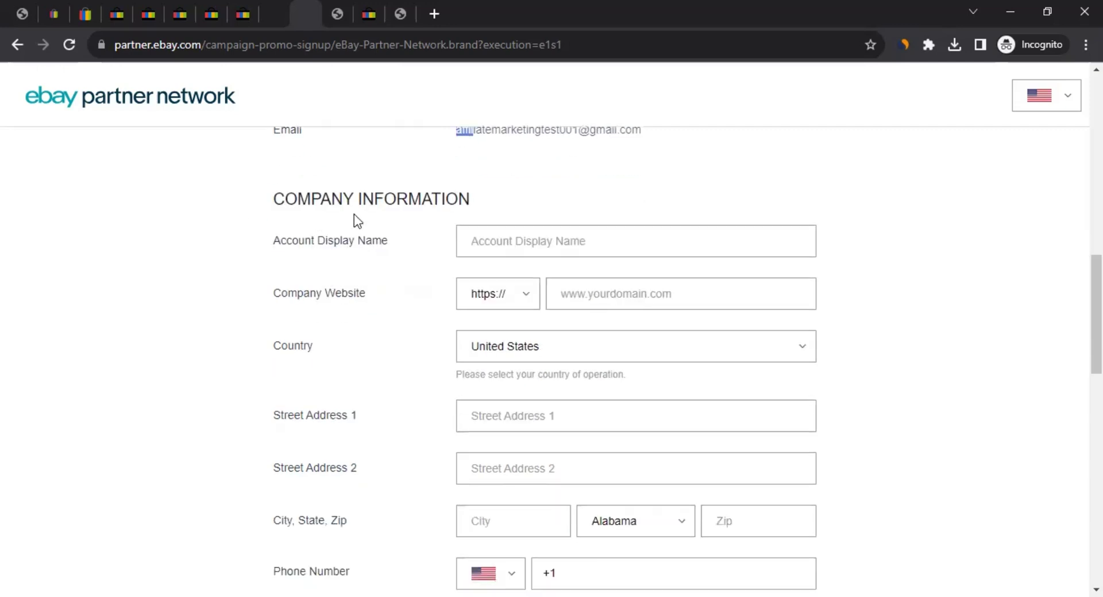
left_click(463, 236)
left_click(504, 247)
type("Affiliate Marketing")
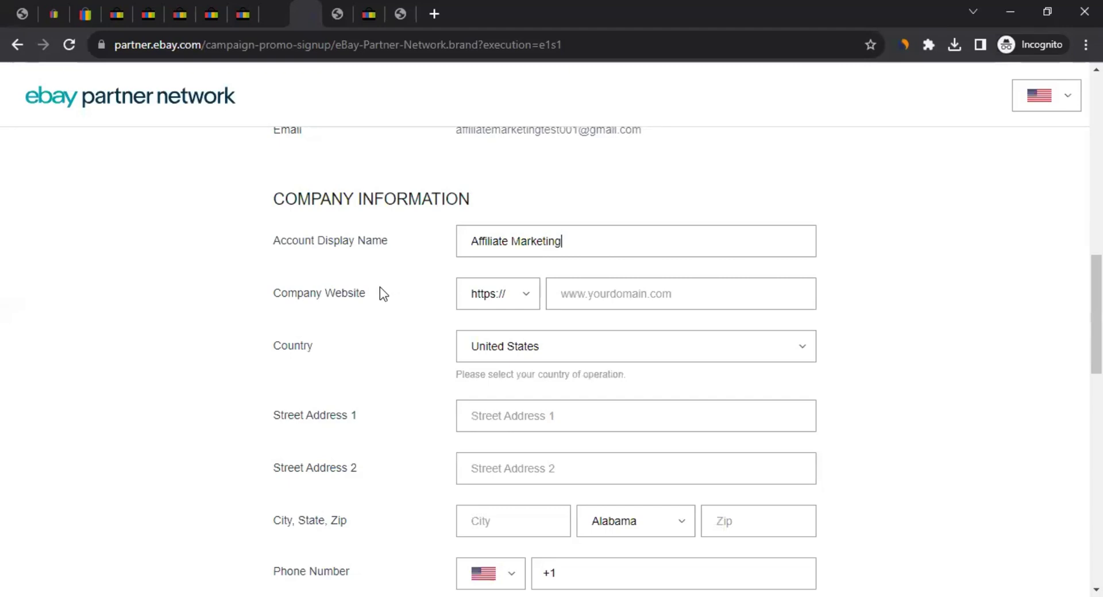
scroll(321, 287, "down", 1)
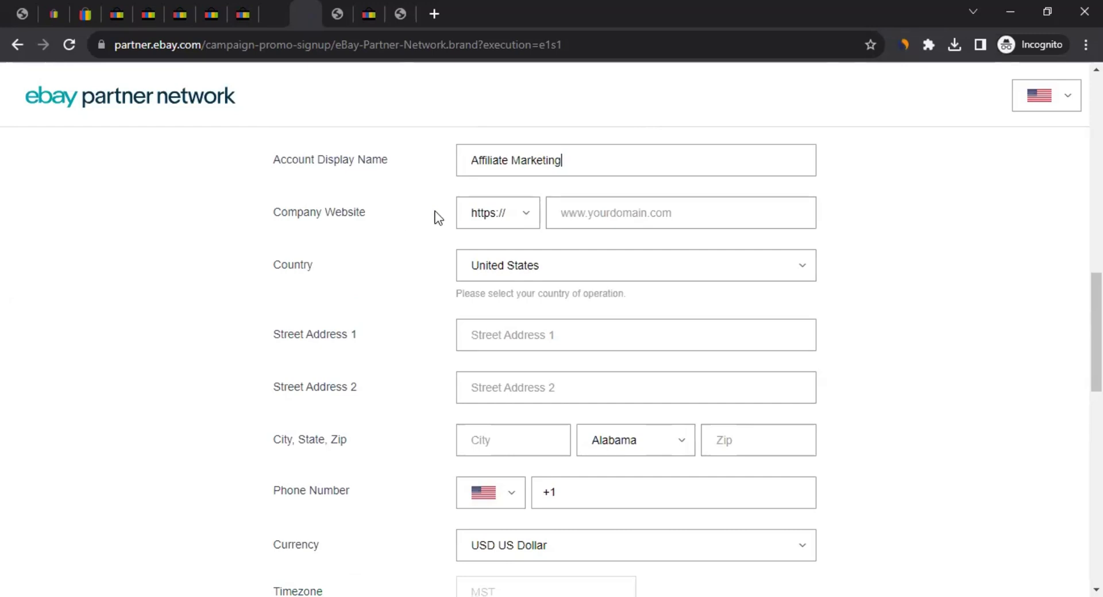
left_click(512, 215)
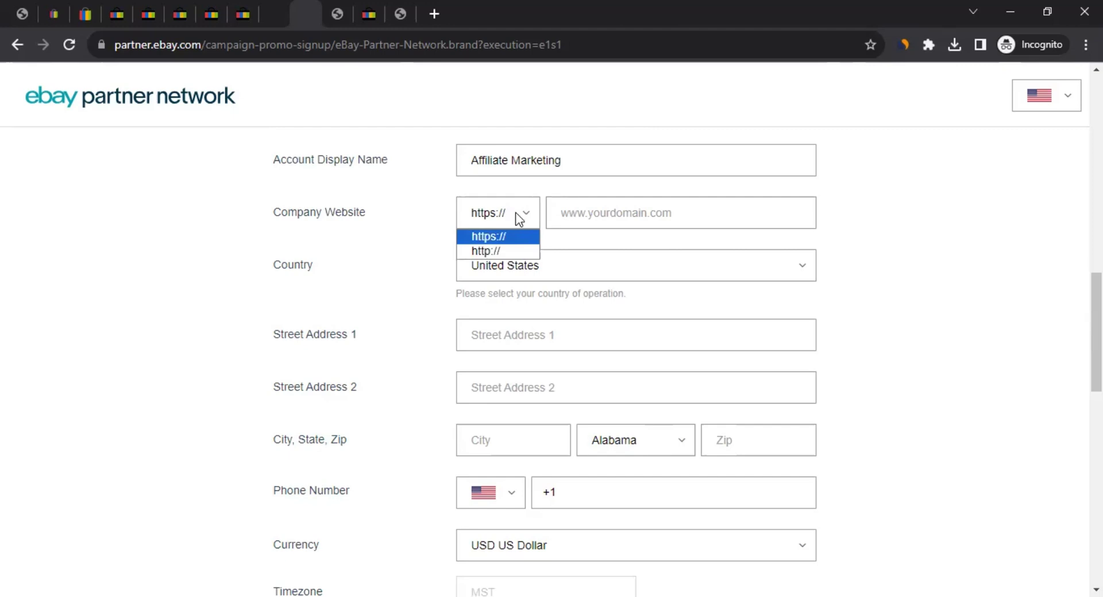
left_click(382, 216)
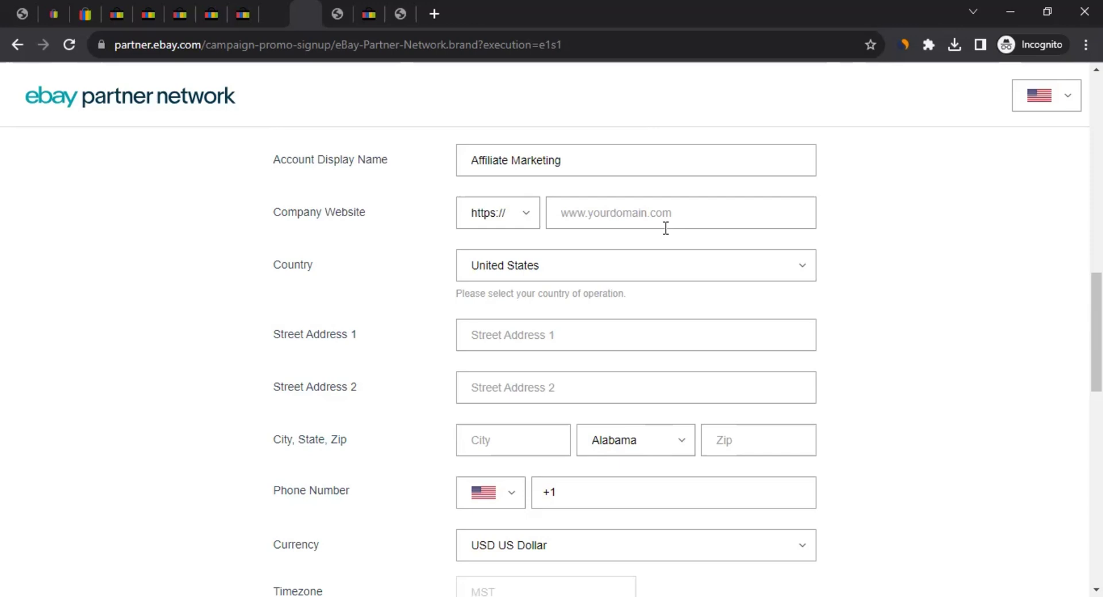
left_click(646, 217)
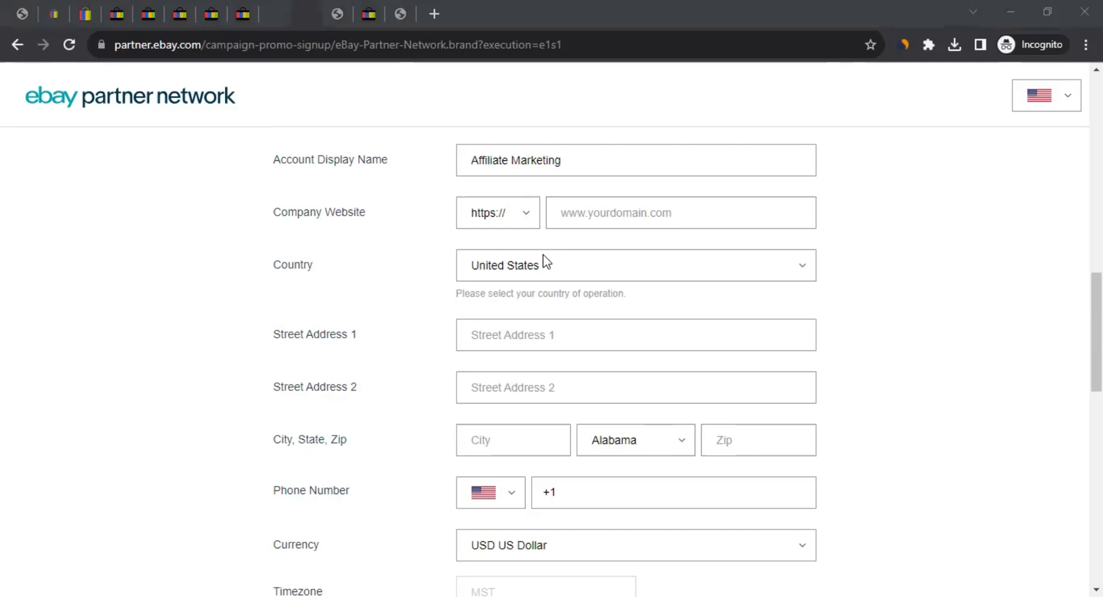
key("alt+Tab")
type("https://fmc13.vercel.app/")
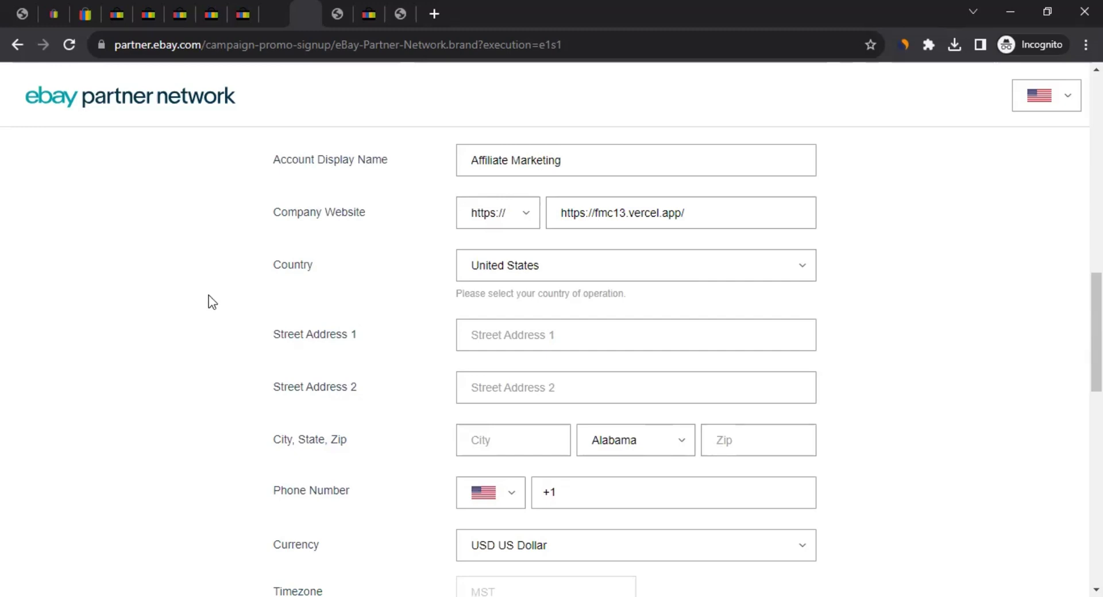
Choose India as the country of operation
left_click(543, 265)
type("in")
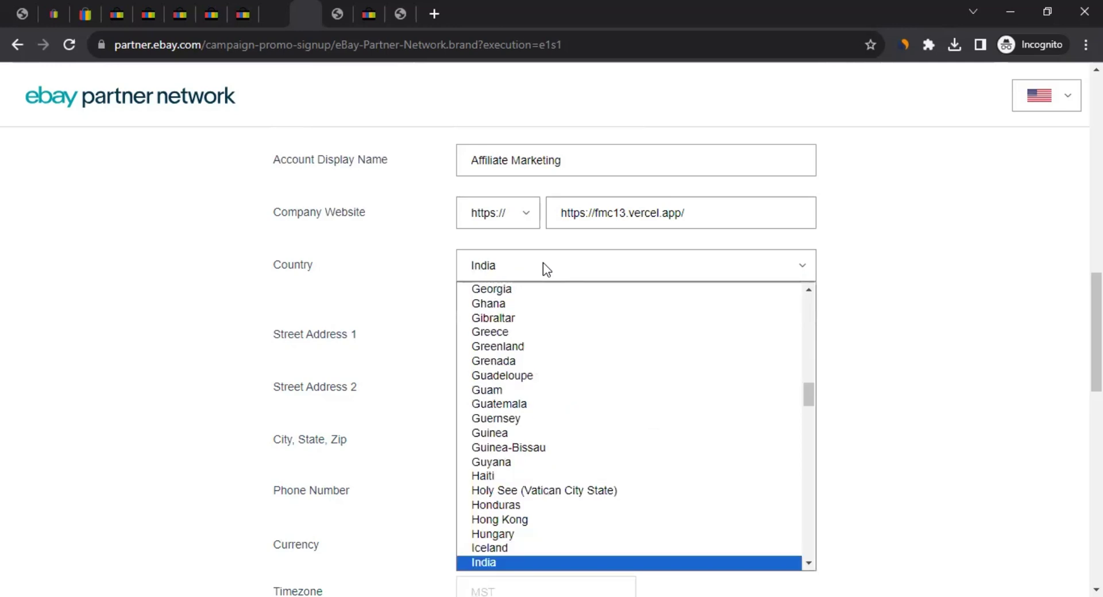
key("Return")
scroll(233, 330, "down", 3)
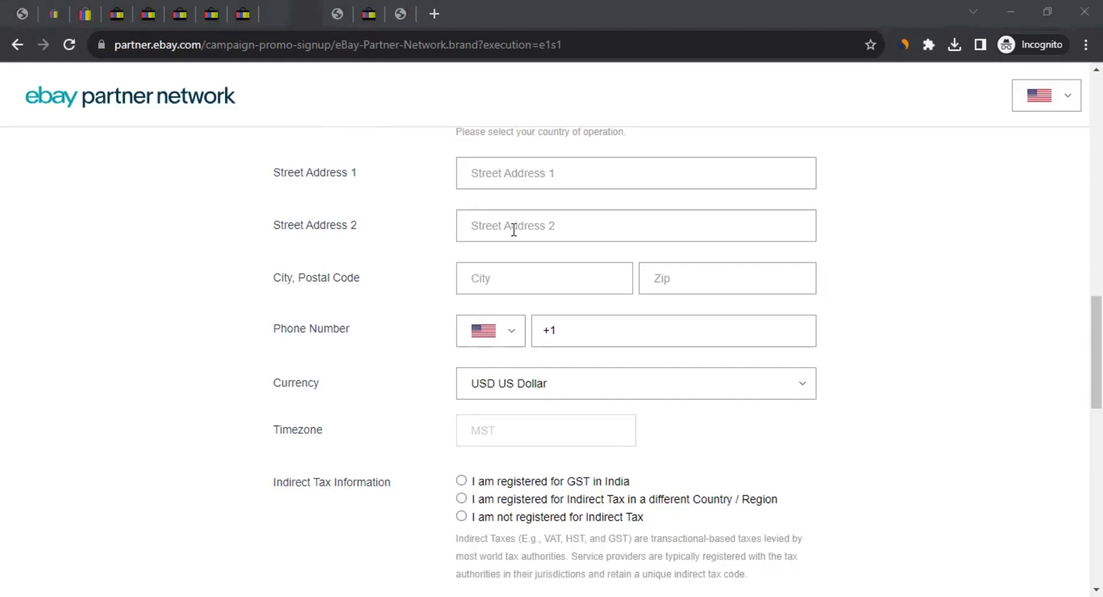
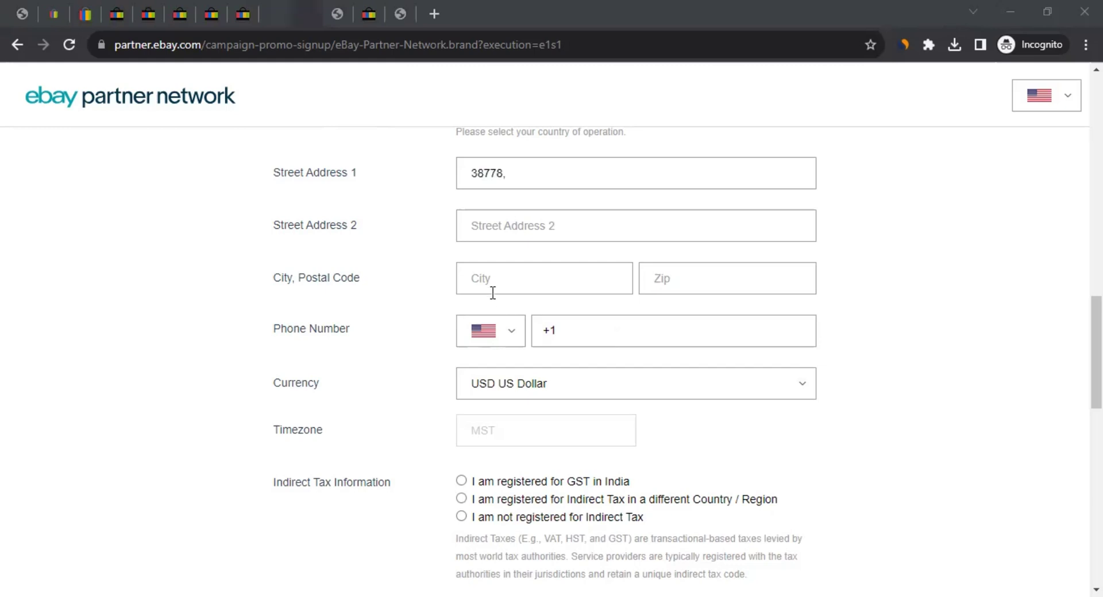
Paste the company's street address lines 1 and 2 and city, then move to the postal code
left_click(504, 239)
key("alt+Tab")
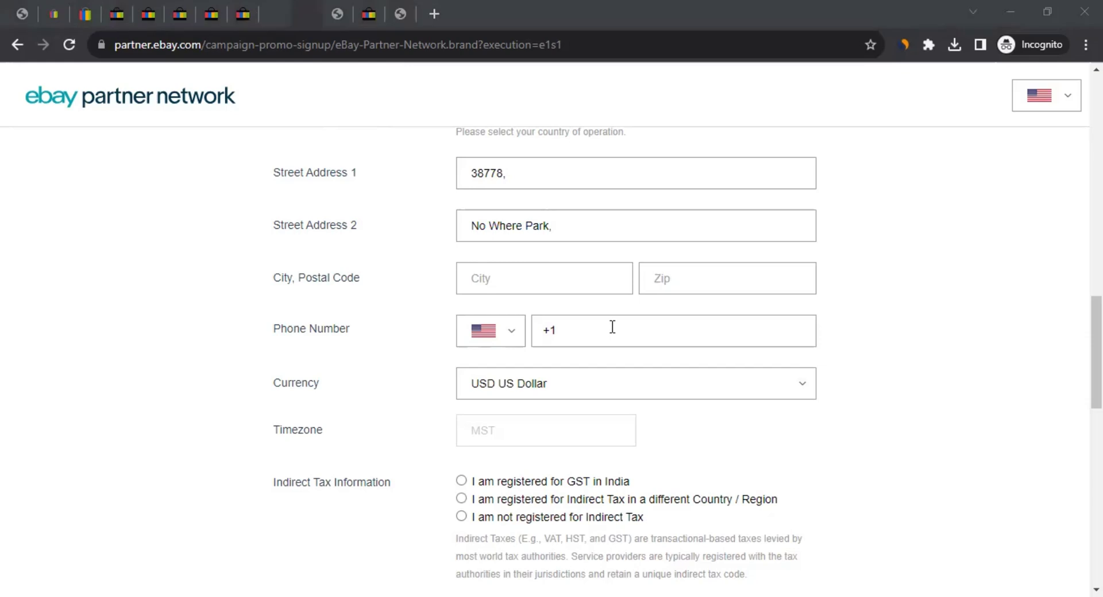
left_click(496, 279)
type("Mumbai")
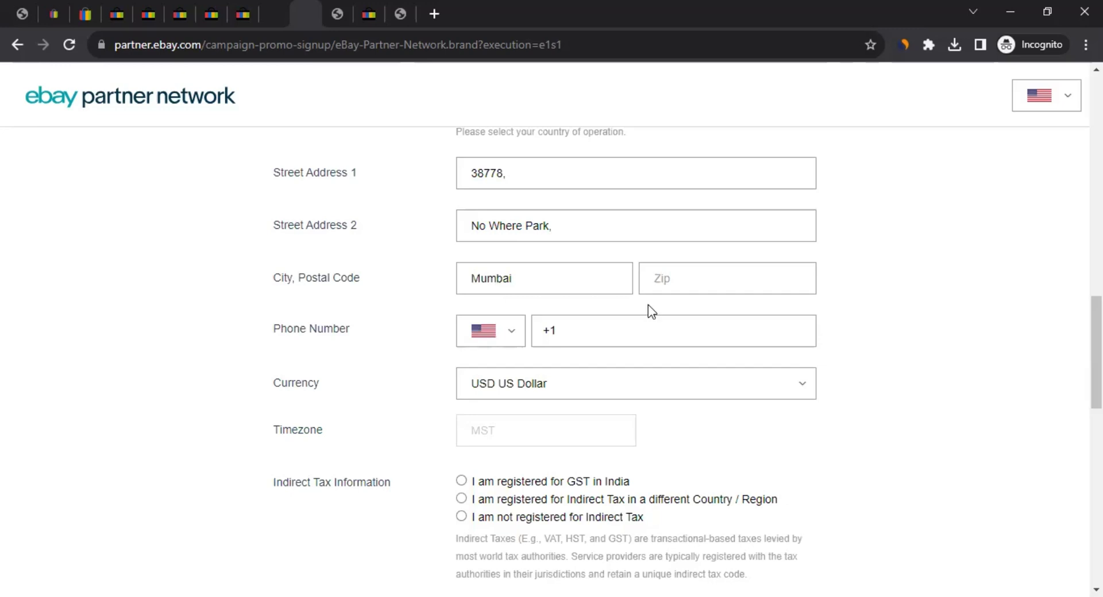
left_click(701, 287)
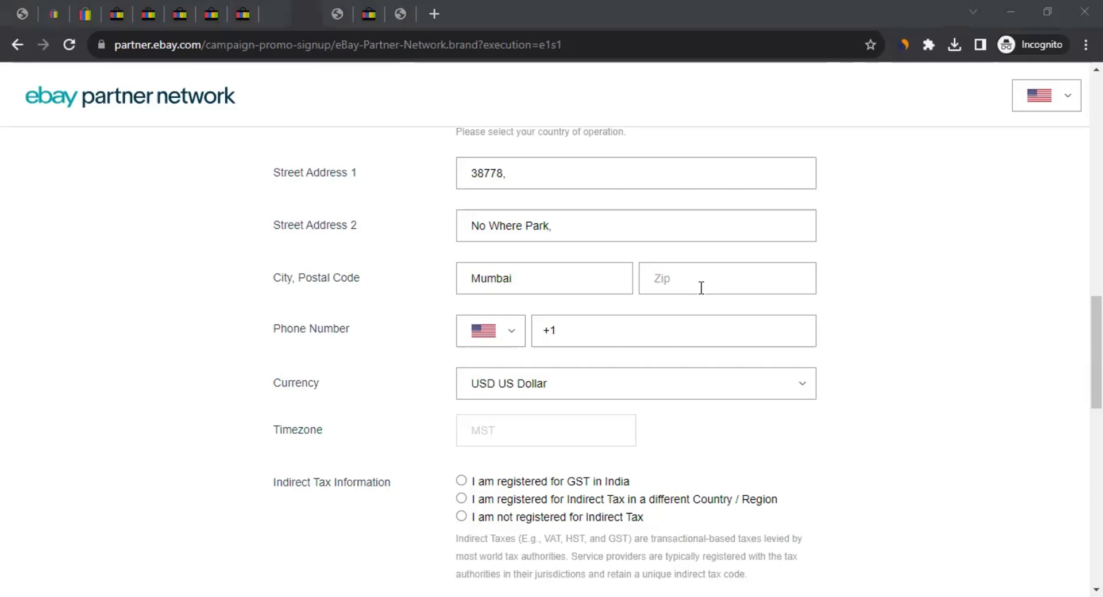
left_click(724, 281)
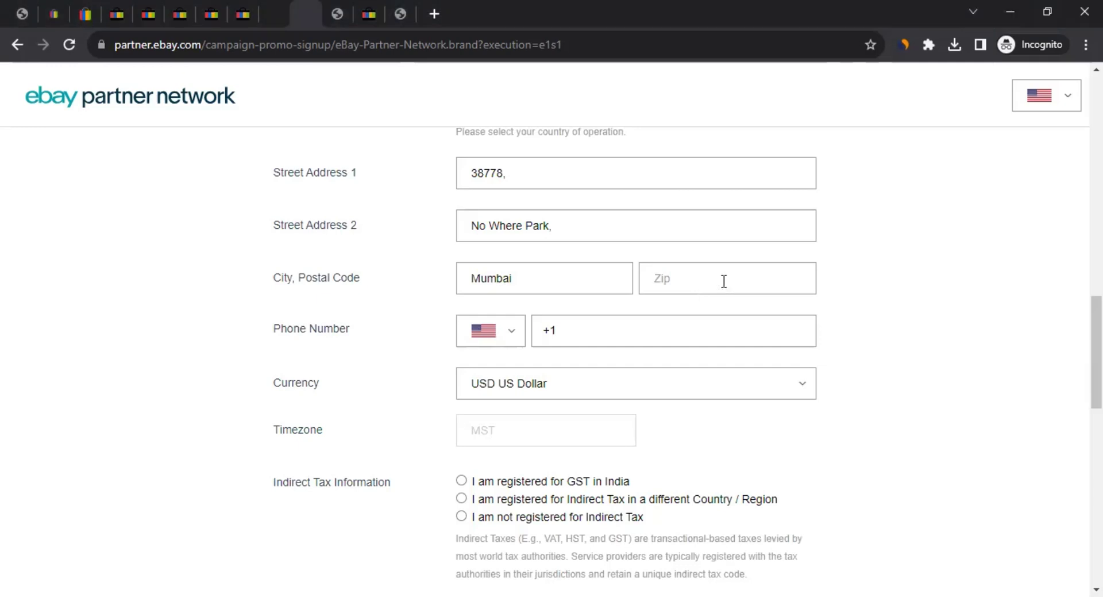
Enter the postal code, then add the company phone number with India (+91) as country
type("487787")
scroll(368, 358, "down", 1)
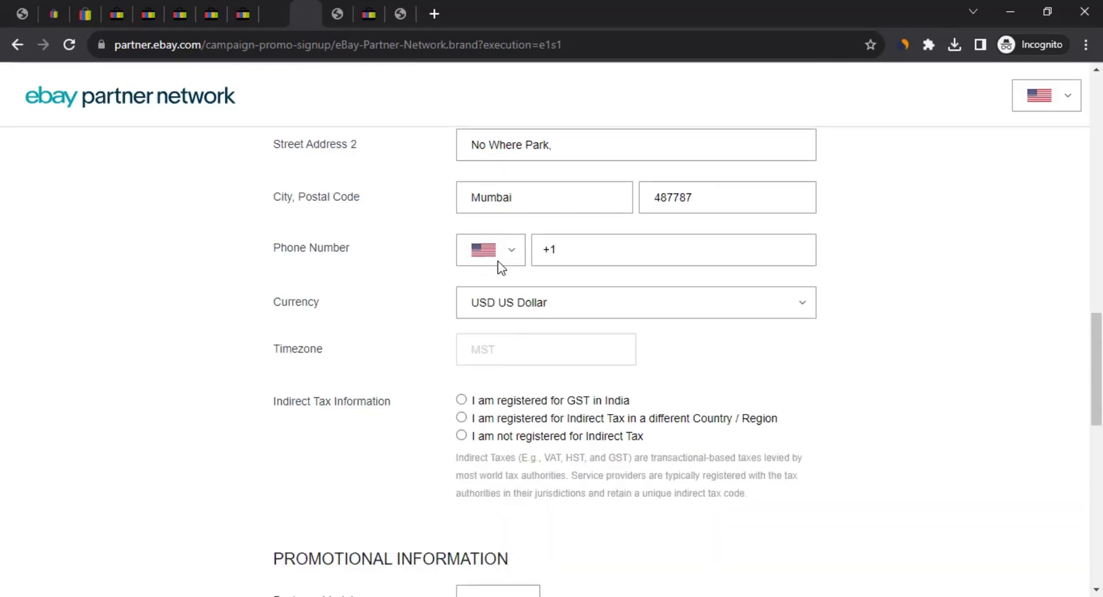
left_click(498, 260)
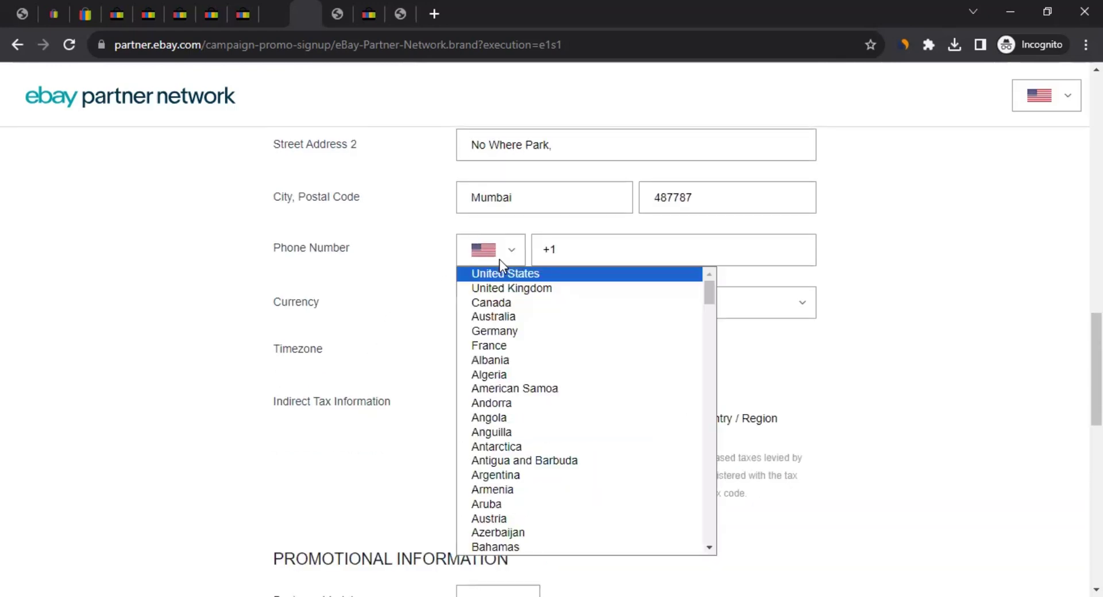
type("india")
key("Return")
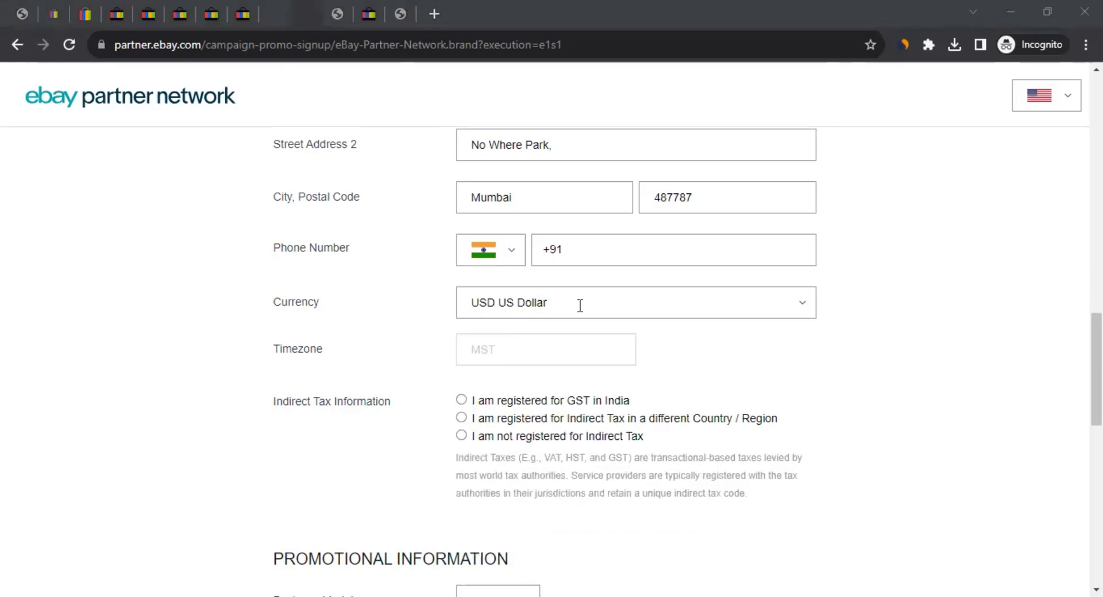
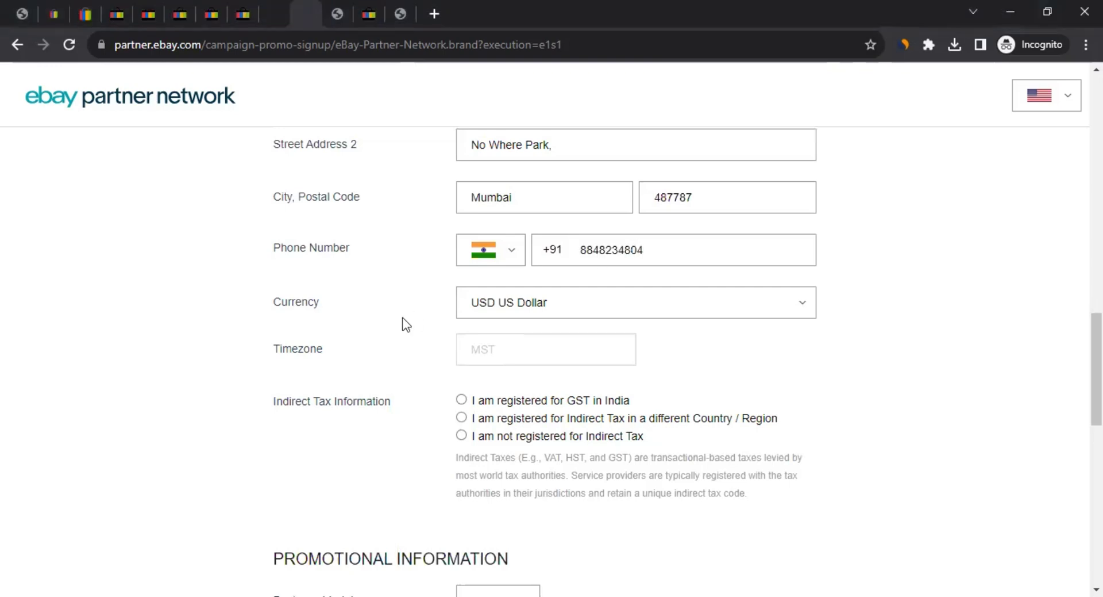
Keep USD US Dollar as the payout currency
scroll(406, 325, "down", 1)
left_click(550, 220)
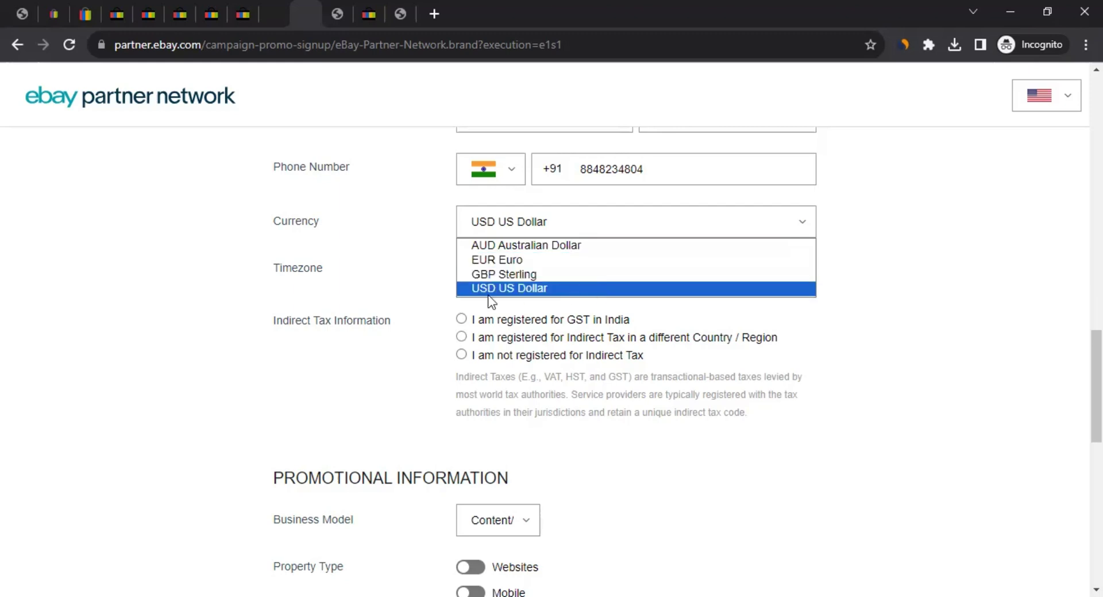
left_click(539, 285)
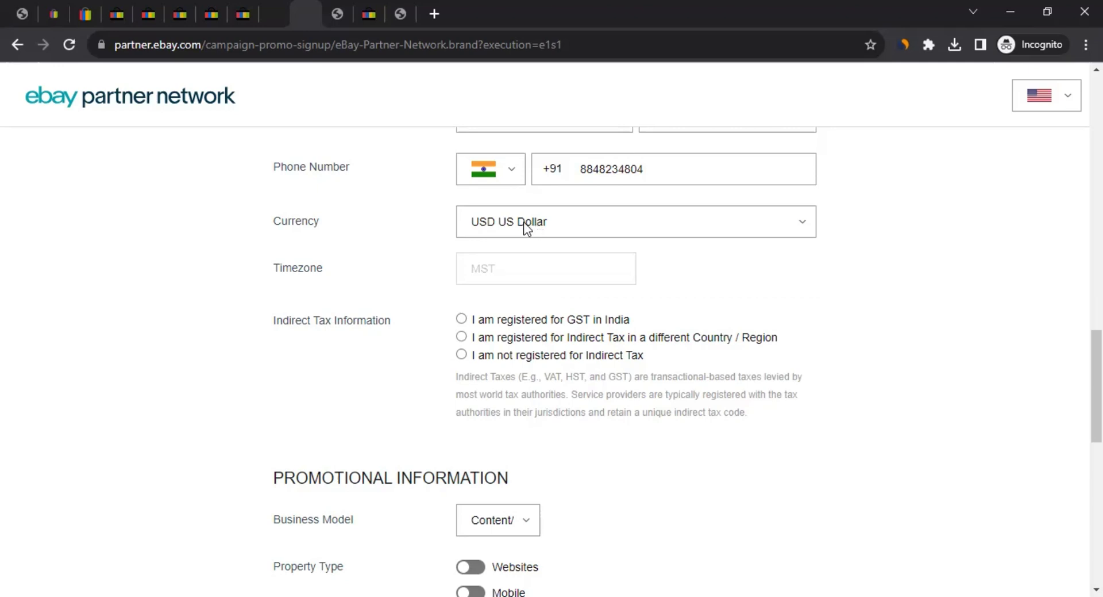
scroll(285, 345, "down", 1)
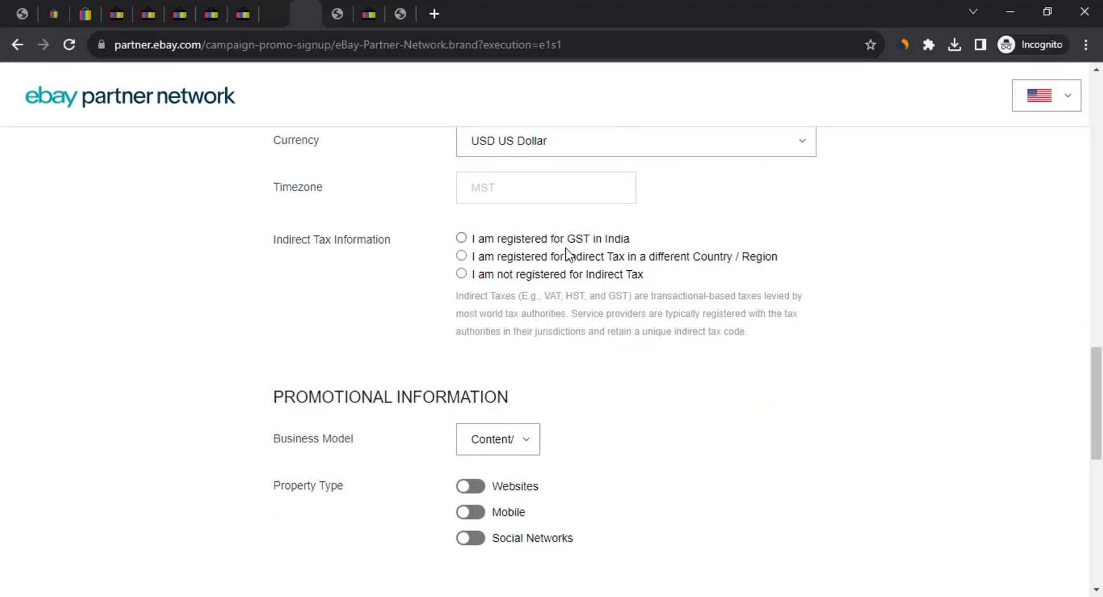
scroll(557, 249, "up", 5)
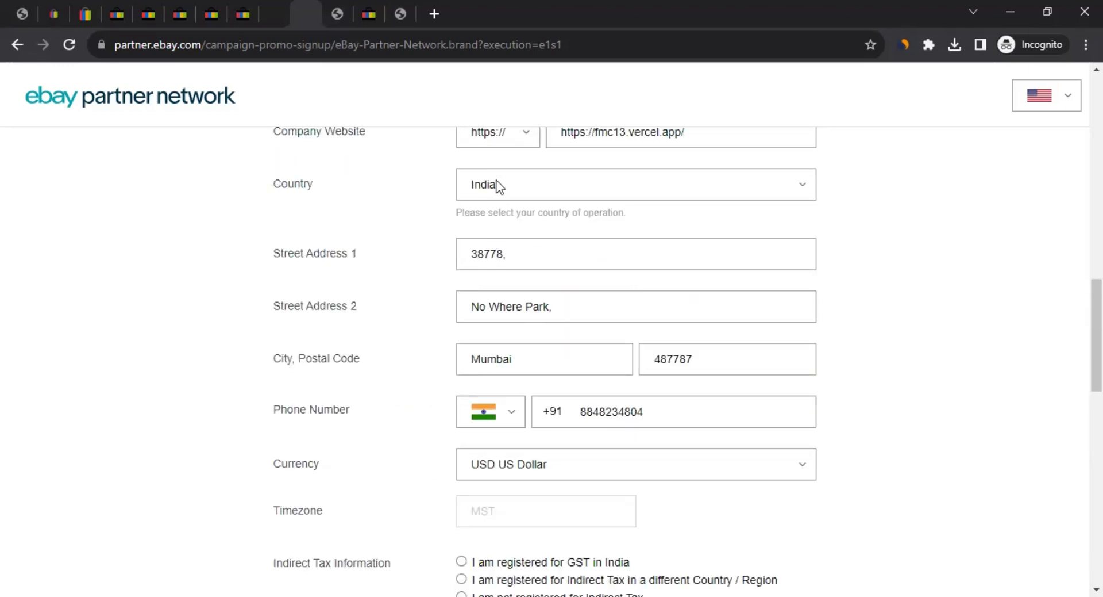
scroll(436, 224, "down", 2)
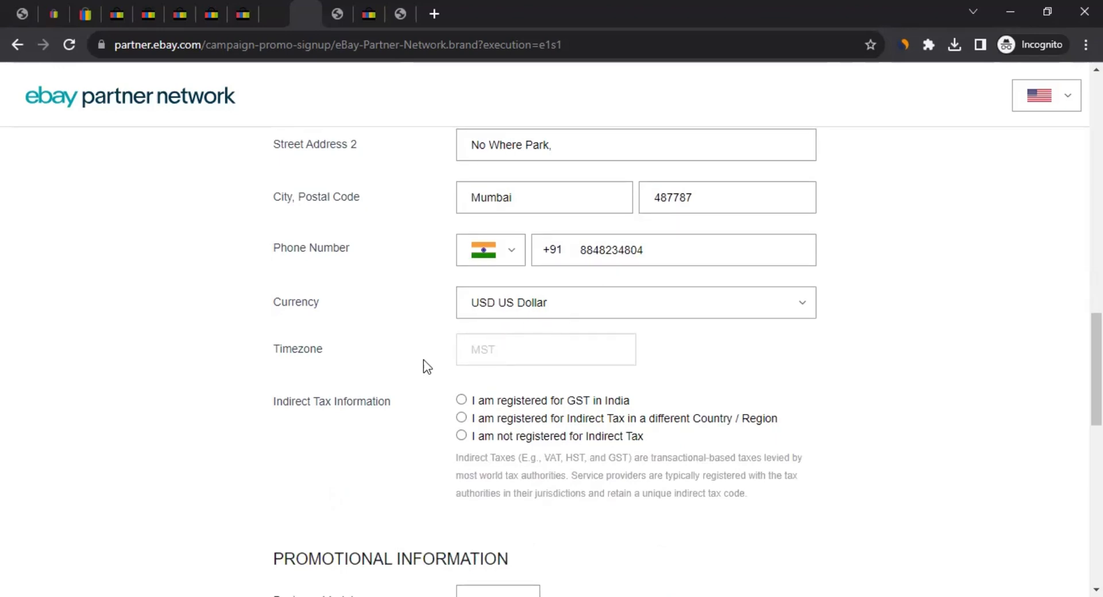
scroll(424, 365, "down", 3)
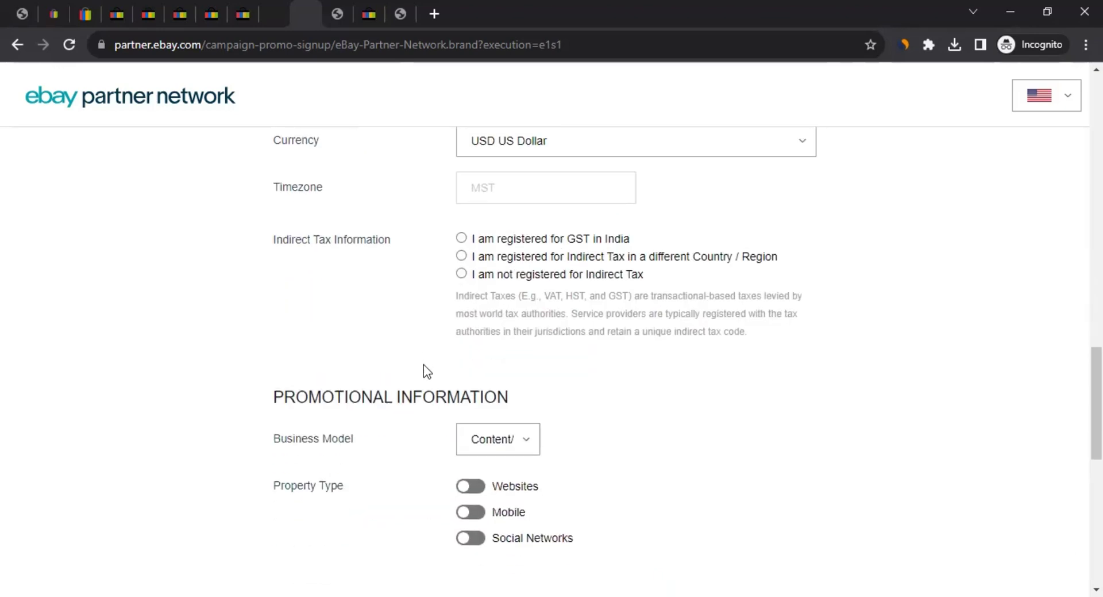
left_click(495, 257)
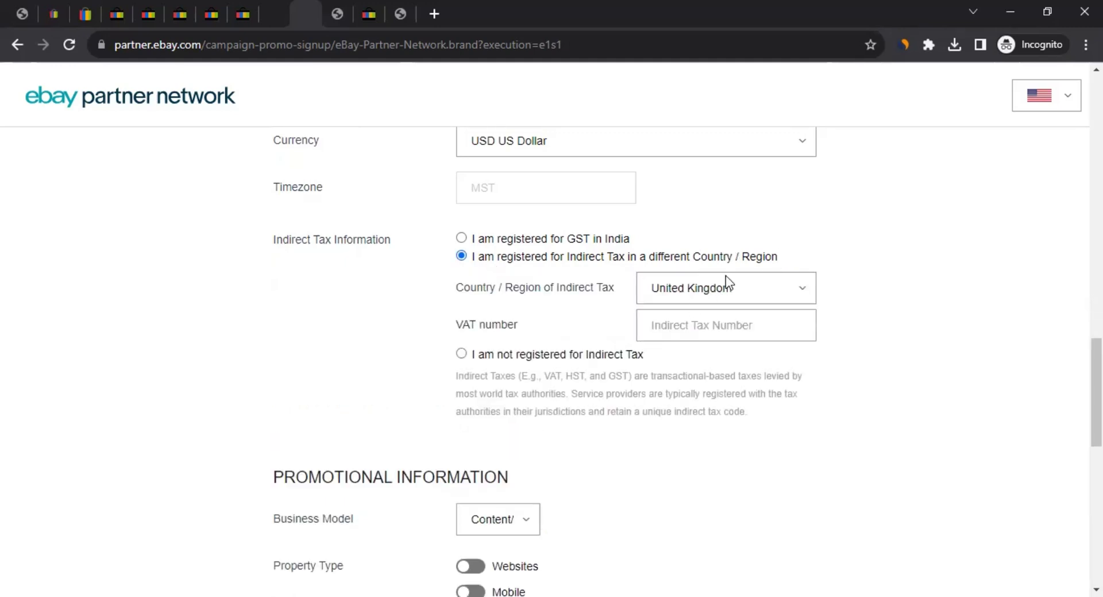
left_click(499, 359)
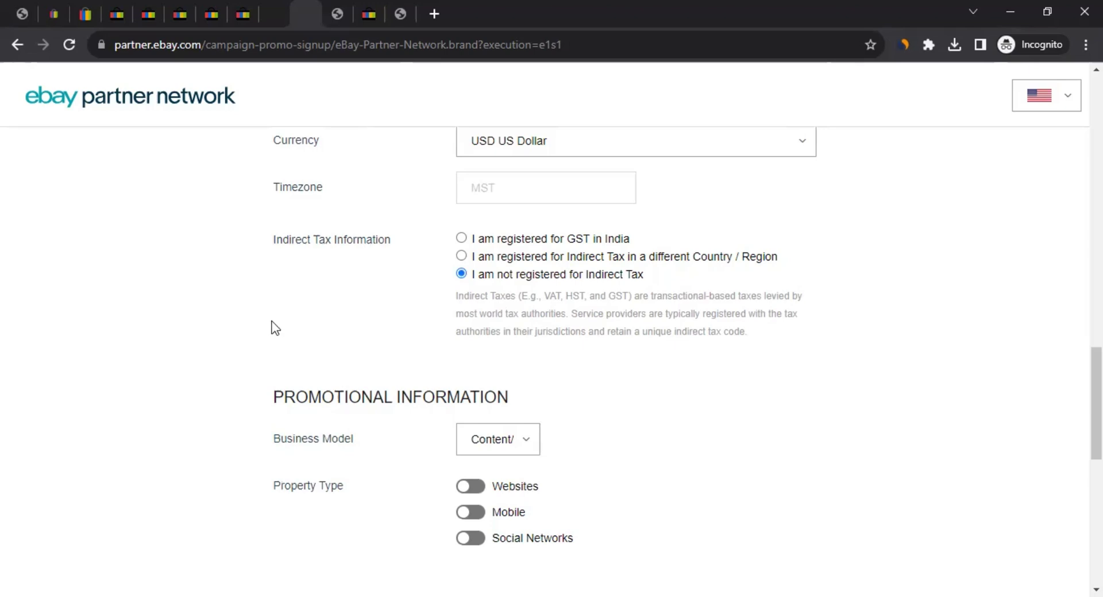
scroll(247, 366, "down", 4)
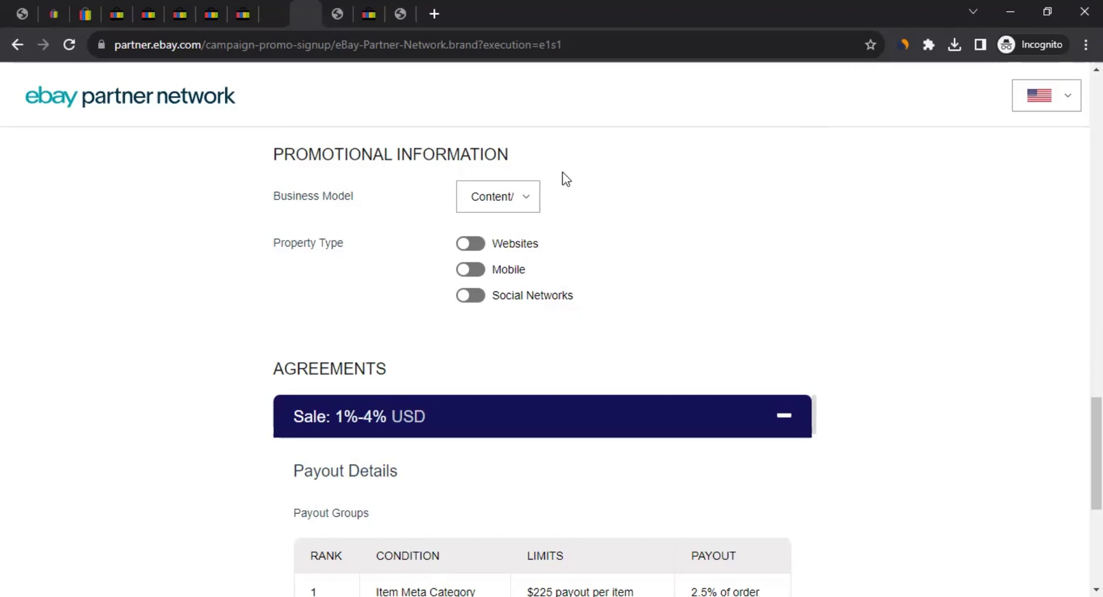
Keep Content/Reviews as the business model and try, then turn off, the Websites property type
left_click(500, 199)
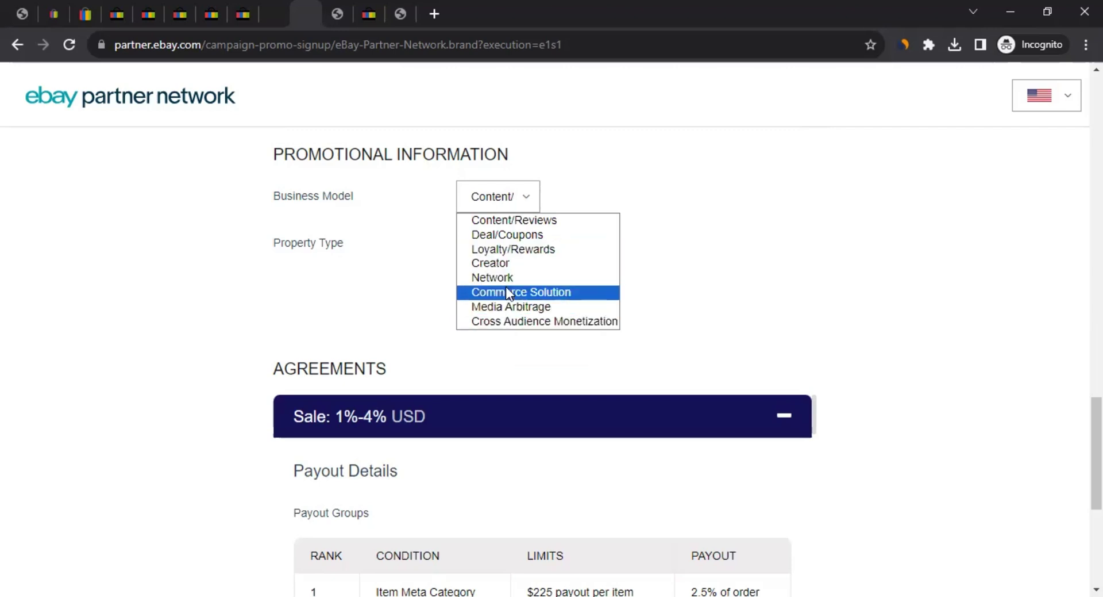
left_click(504, 227)
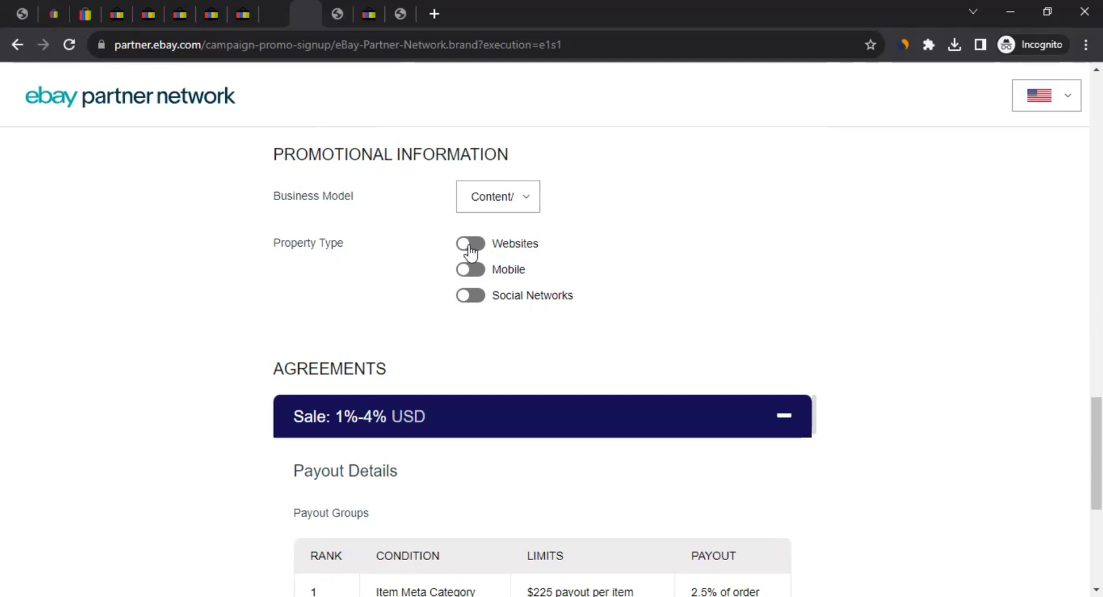
left_click(468, 245)
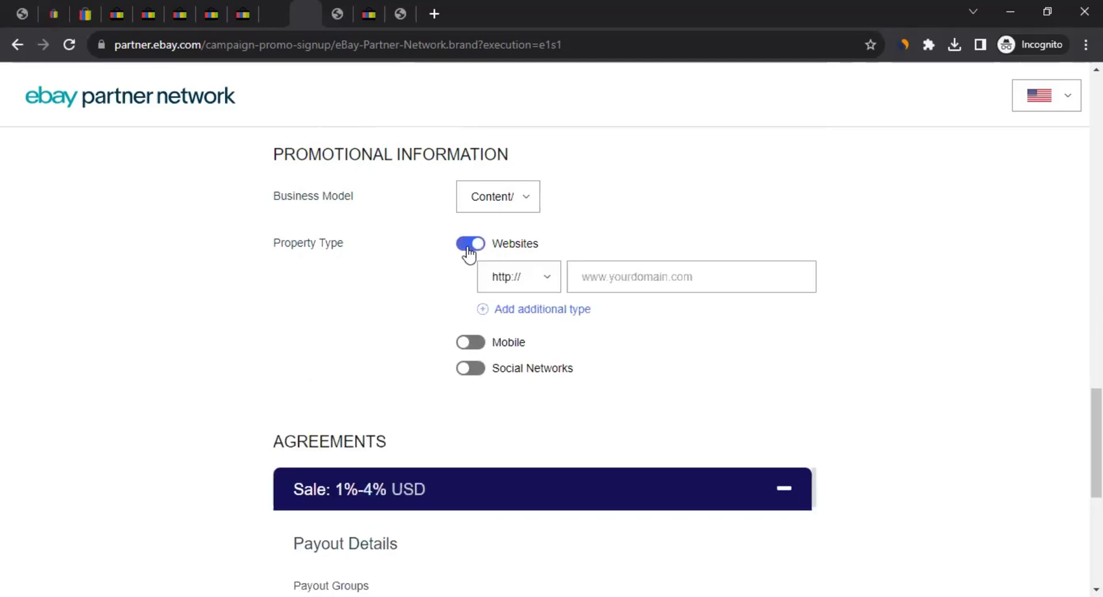
left_click(518, 277)
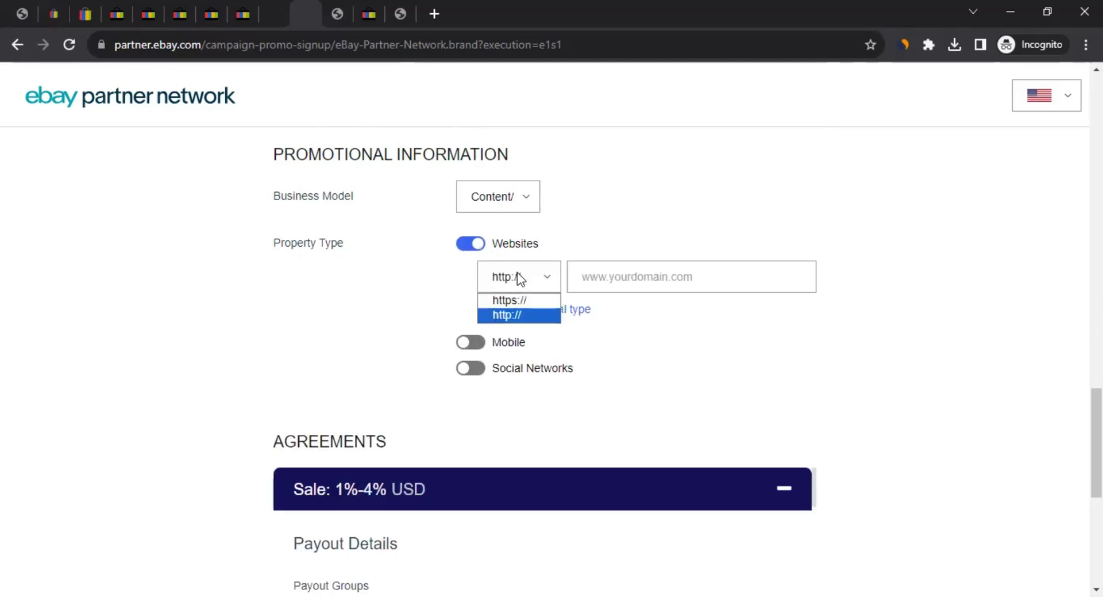
left_click(406, 297)
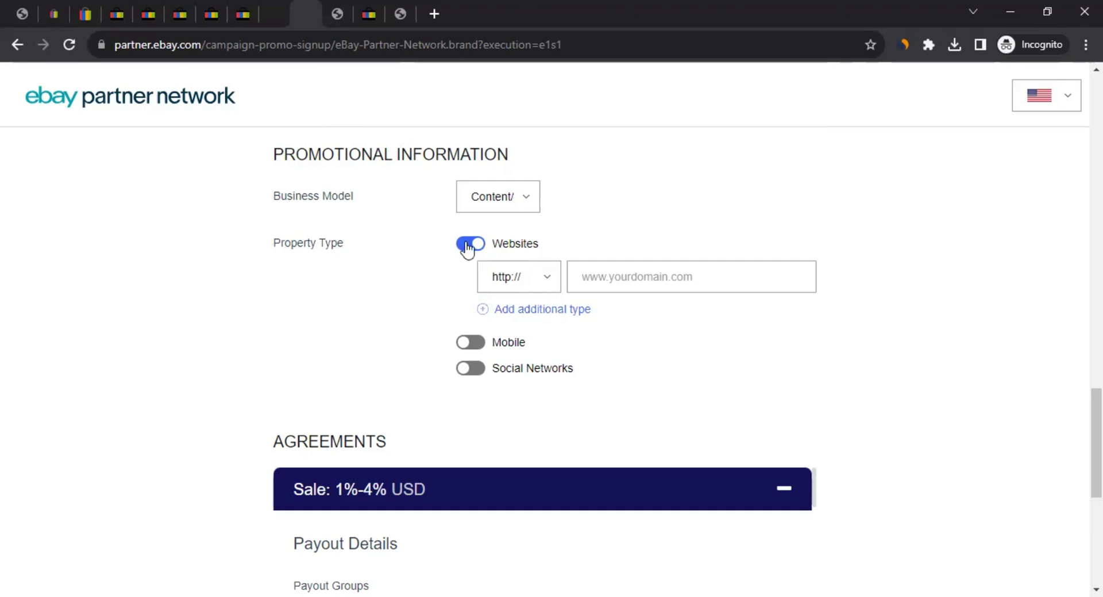
left_click(468, 246)
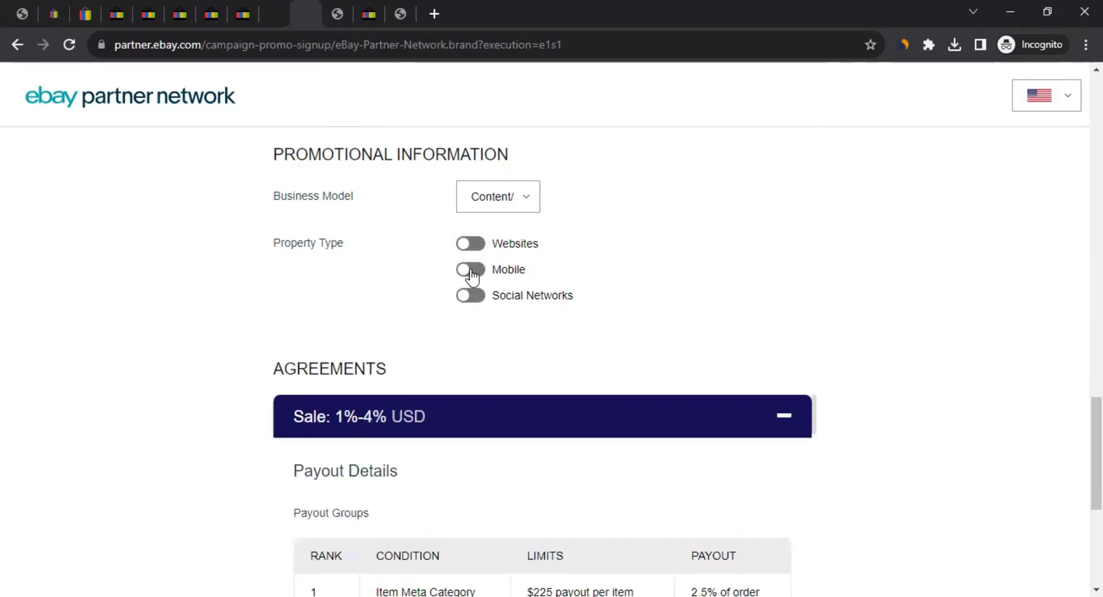
Try Mobile apps with iOS, then leave Social Networks as the only enabled property type
left_click(474, 272)
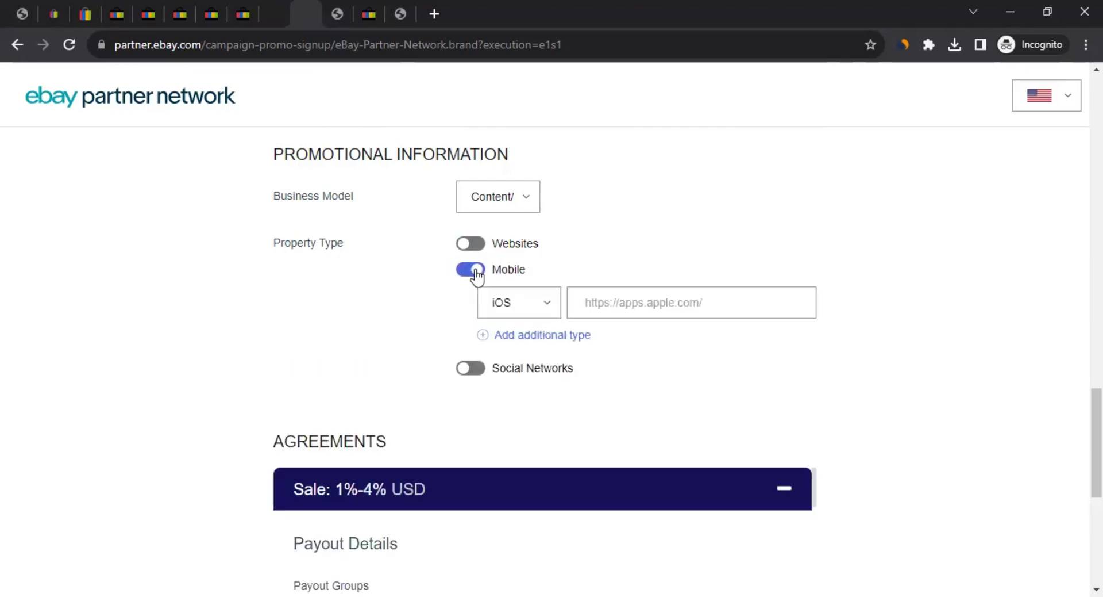
left_click(528, 305)
left_click(705, 303)
left_click(478, 248)
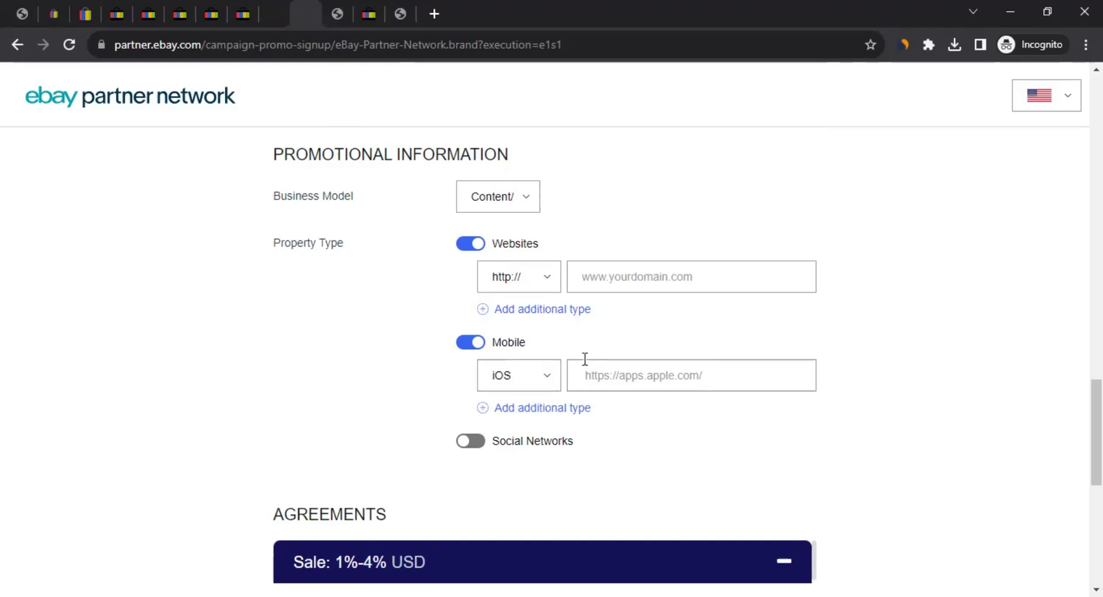
left_click(476, 343)
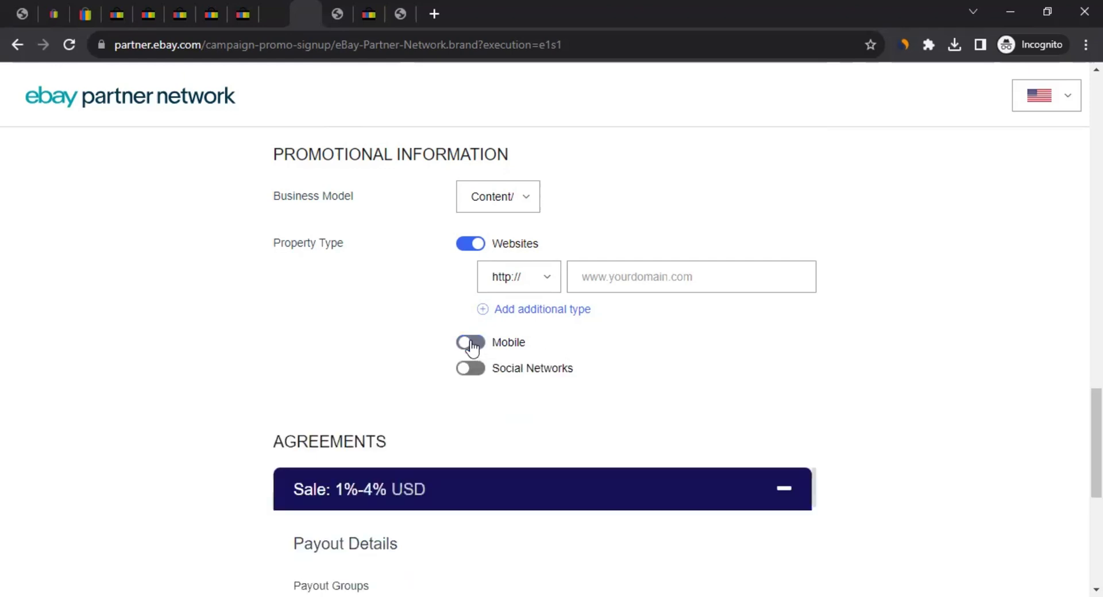
left_click(475, 244)
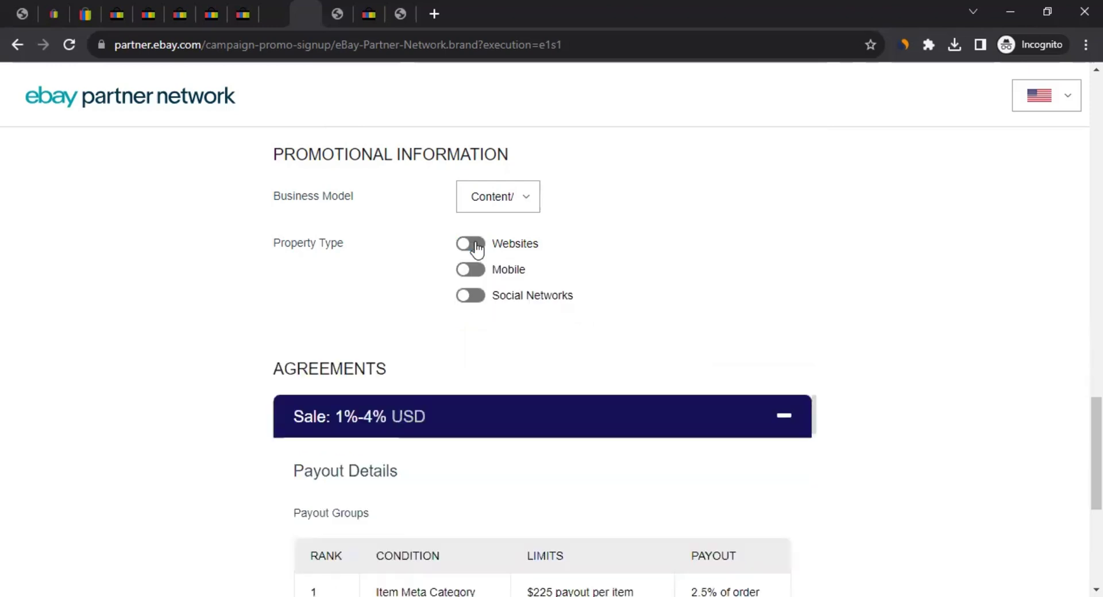
left_click(475, 299)
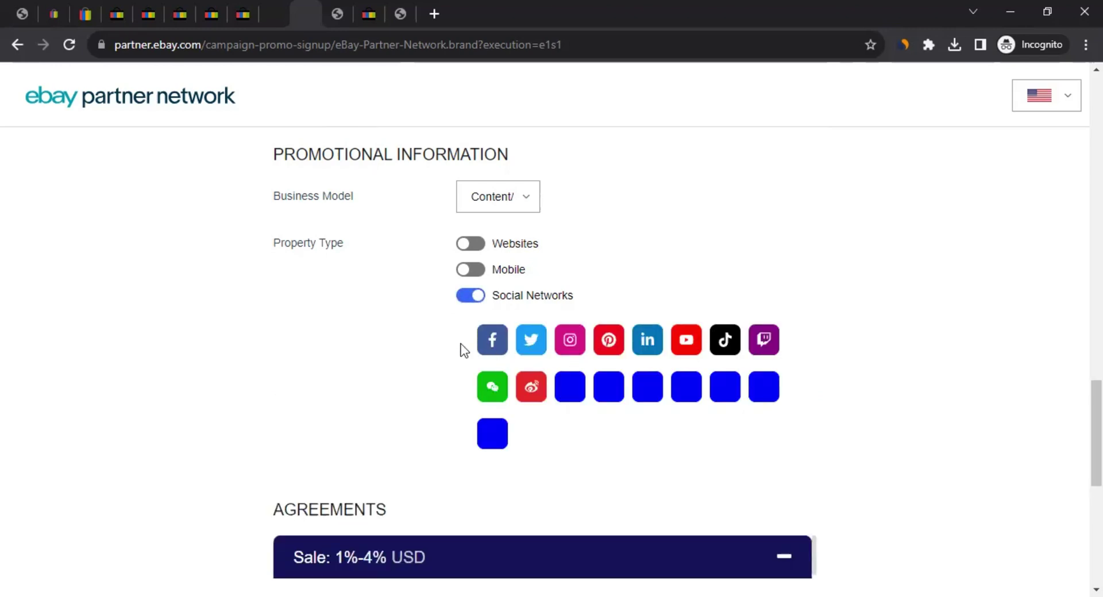
Try adding a Facebook account, then switch the property type from Social Networks to Websites
left_click(494, 348)
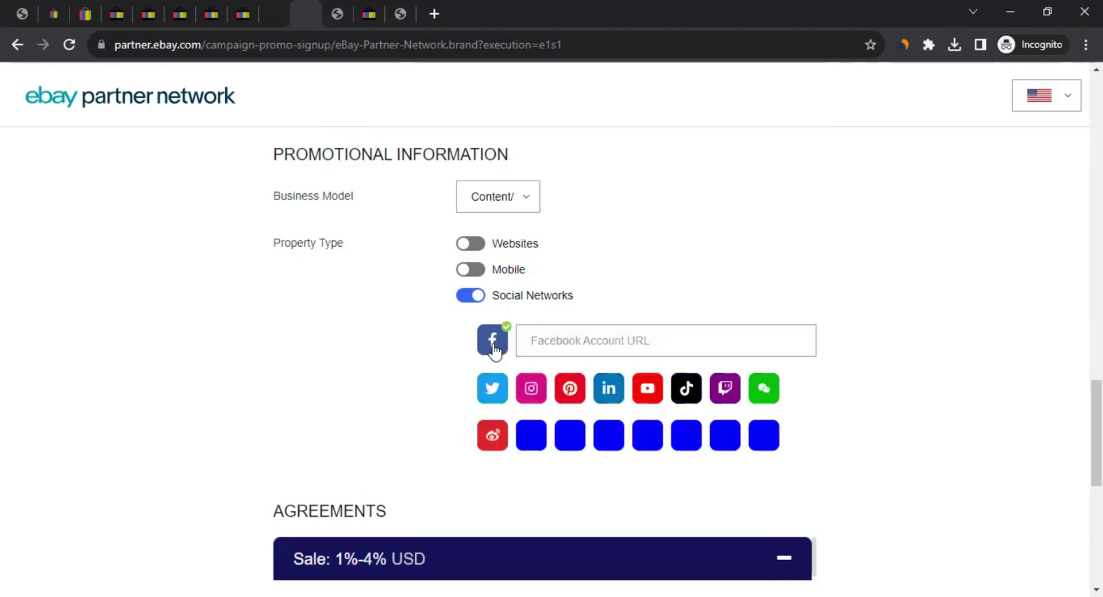
left_click(574, 343)
left_click(604, 340)
left_click(473, 299)
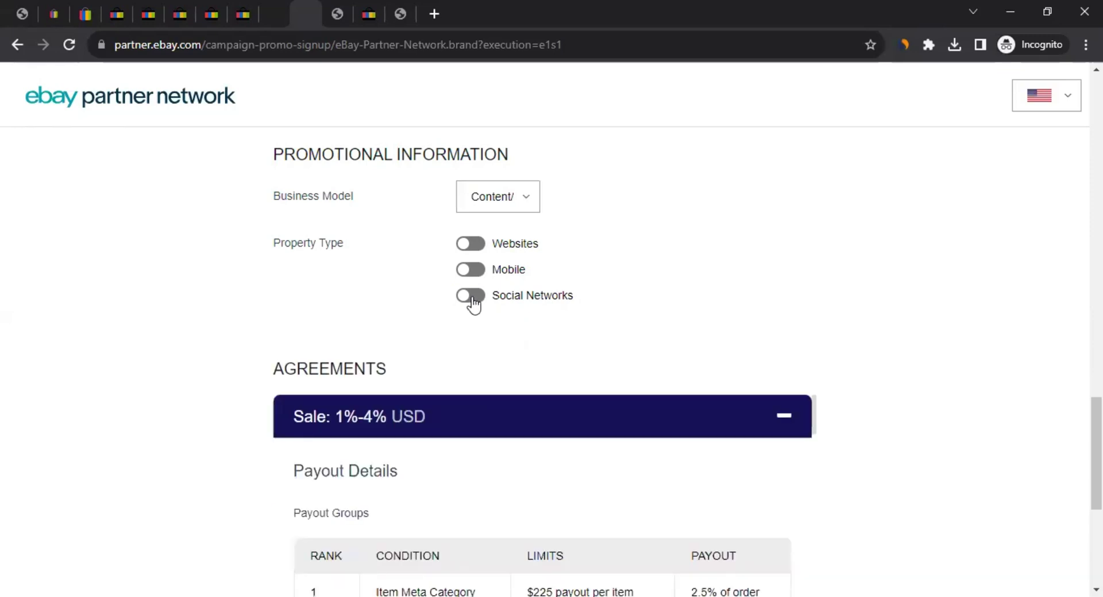
left_click(471, 244)
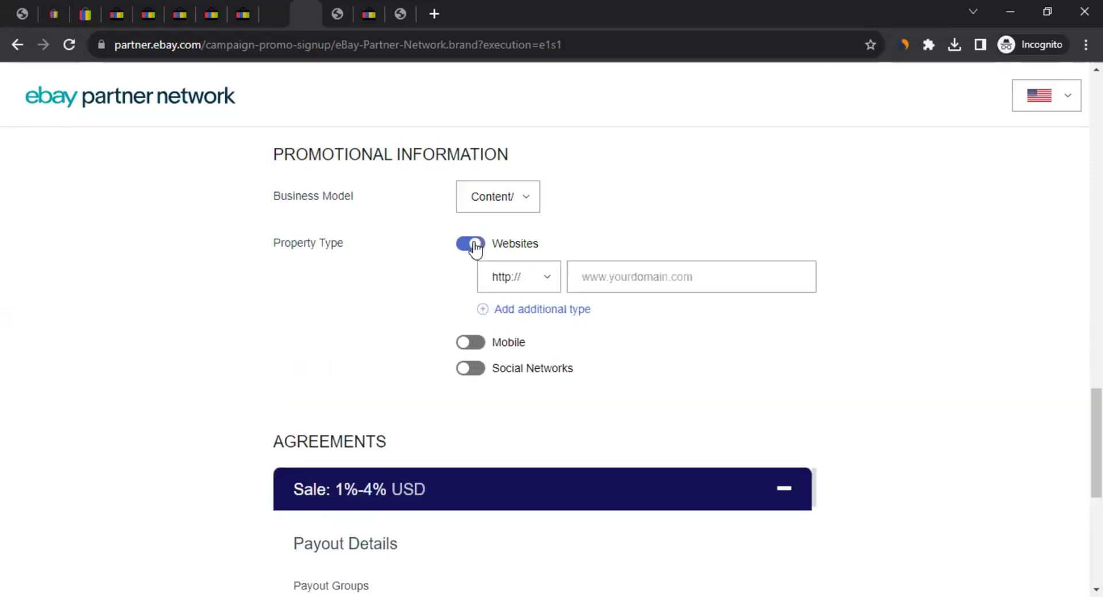
left_click(537, 274)
left_click(533, 299)
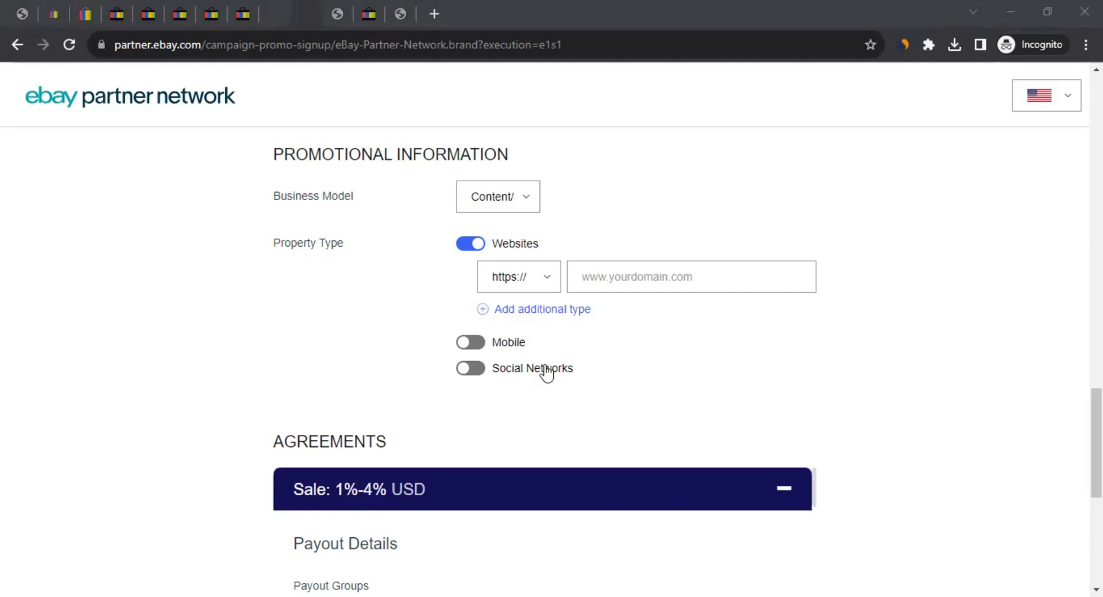
key("alt+Tab")
type("https://fmc13.vercel.app/")
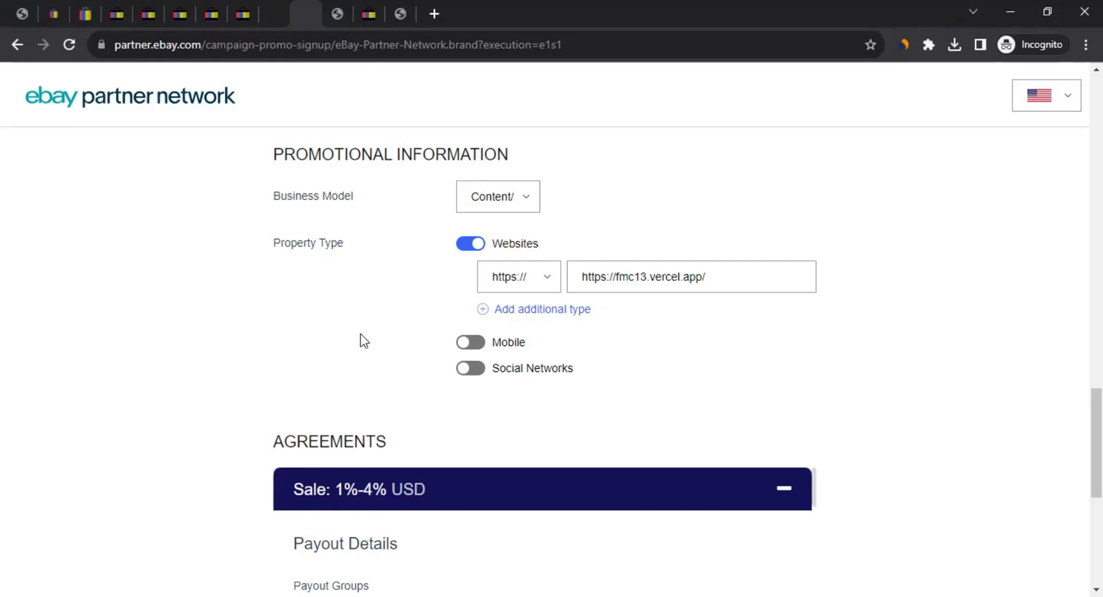
scroll(173, 258, "up", 15)
scroll(175, 267, "down", 7)
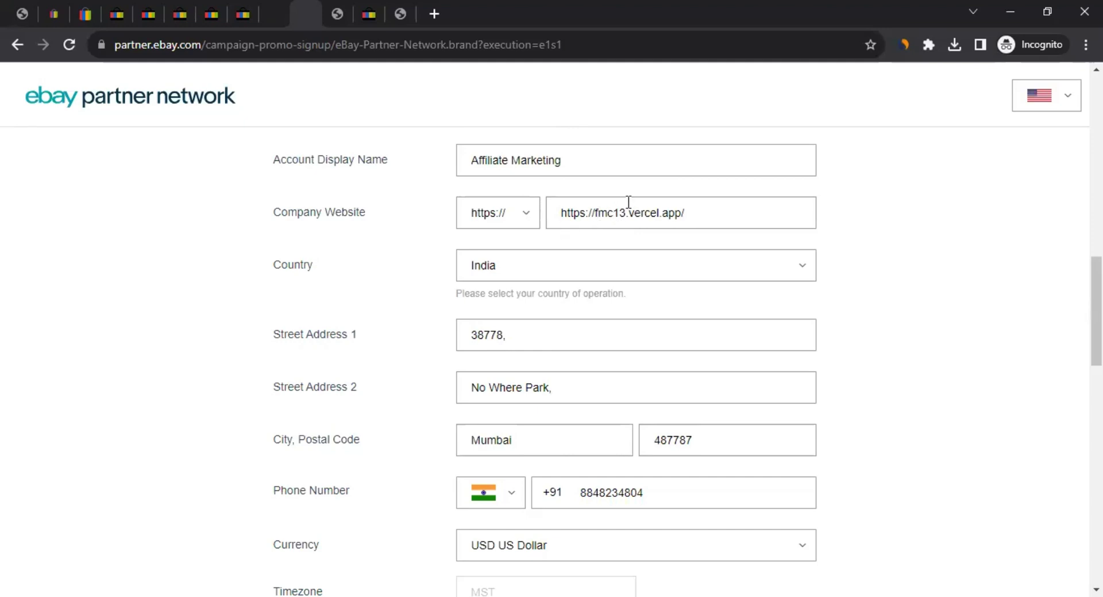
scroll(317, 275, "down", 10)
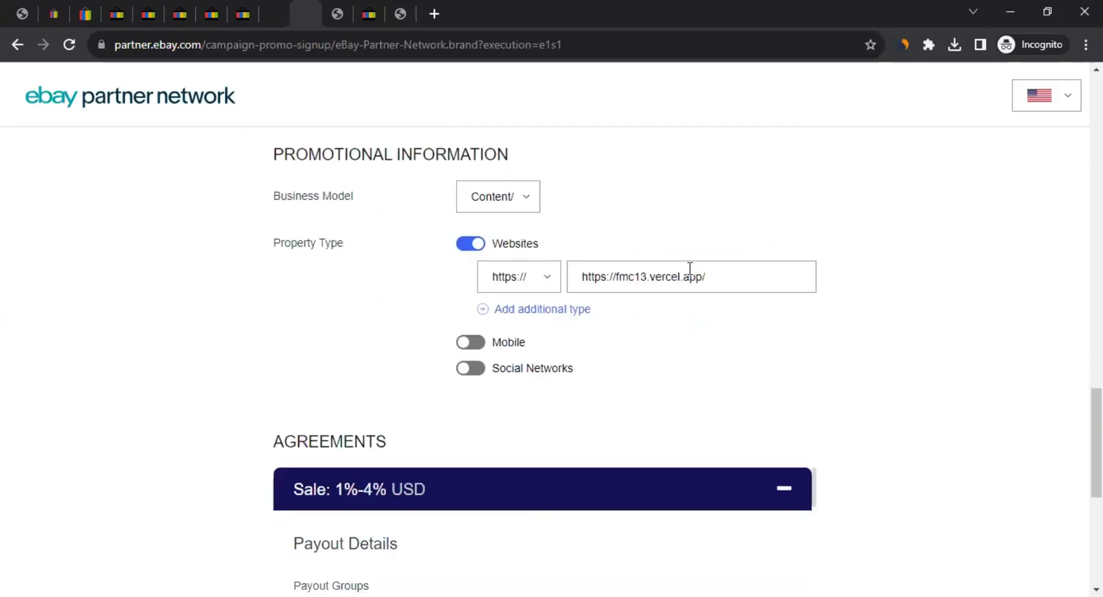
scroll(690, 276, "up", 12)
scroll(687, 444, "down", 12)
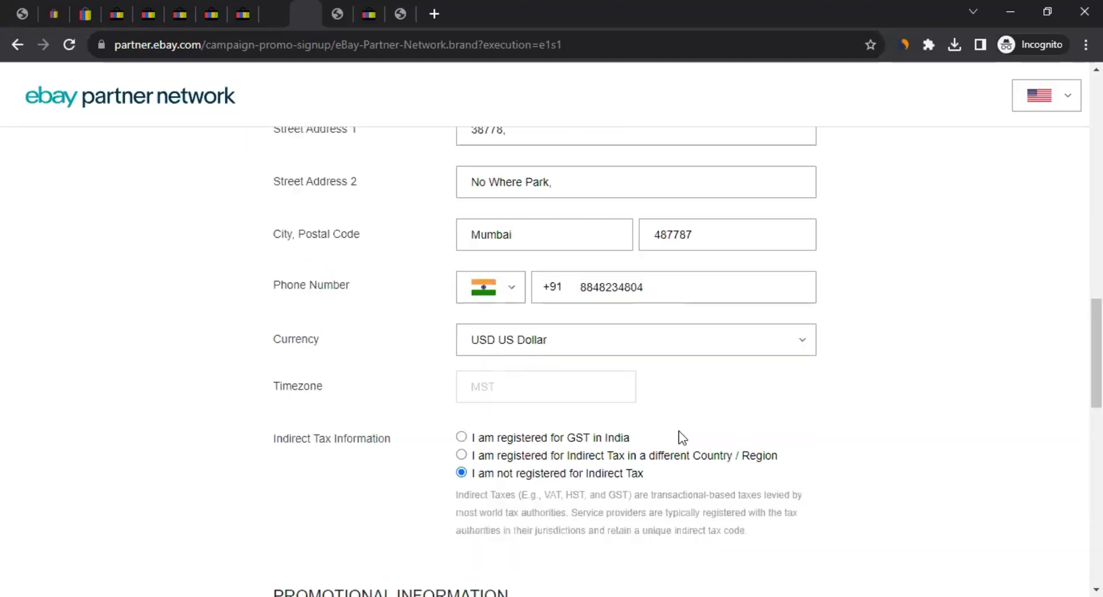
scroll(518, 311, "up", 12)
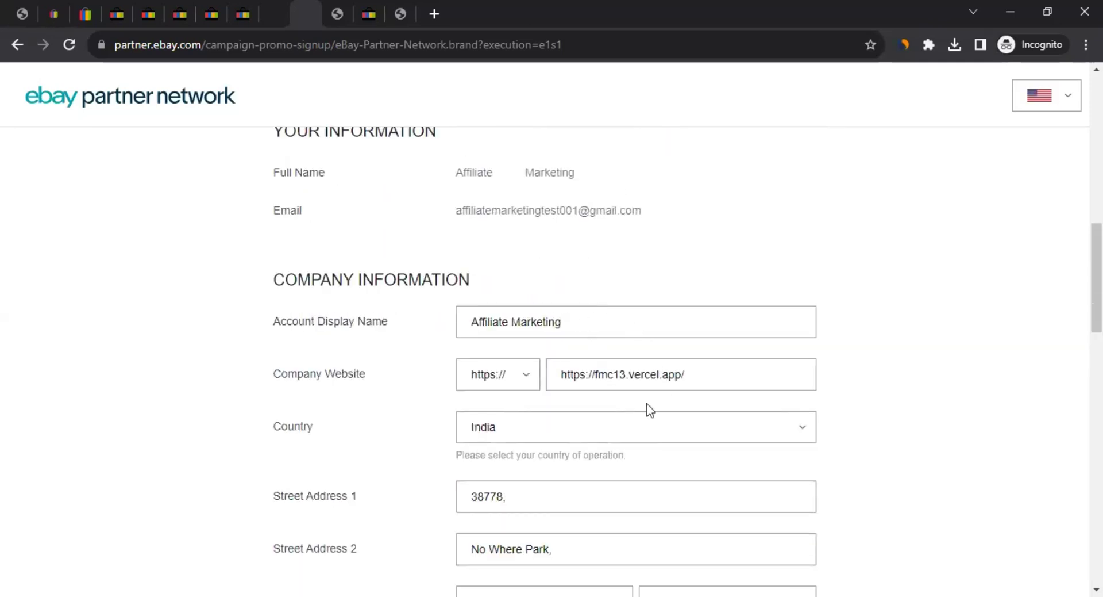
scroll(291, 402, "down", 10)
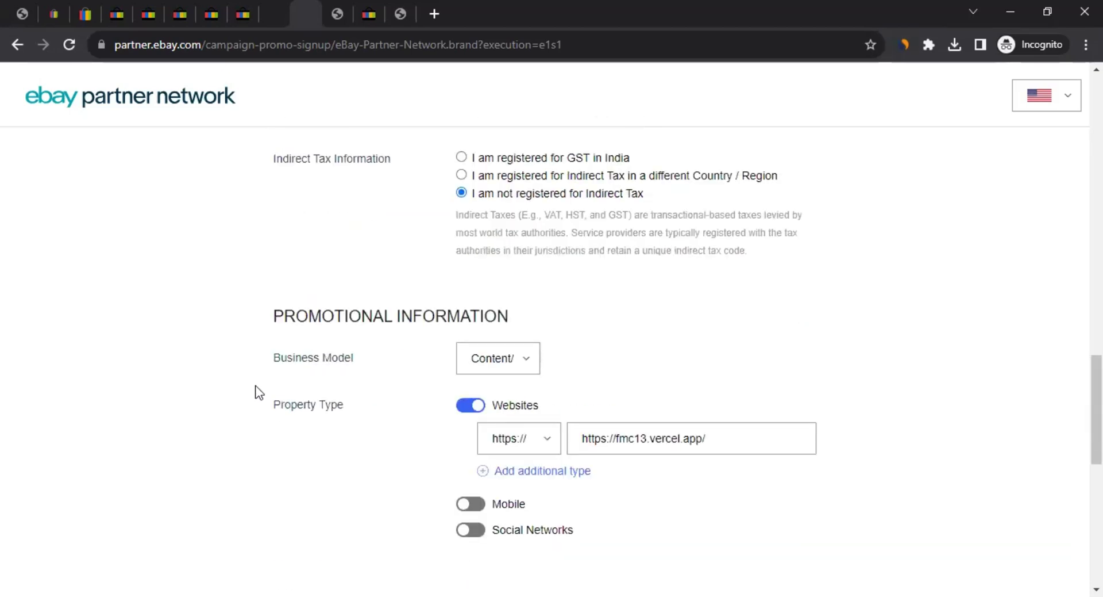
scroll(259, 393, "down", 1)
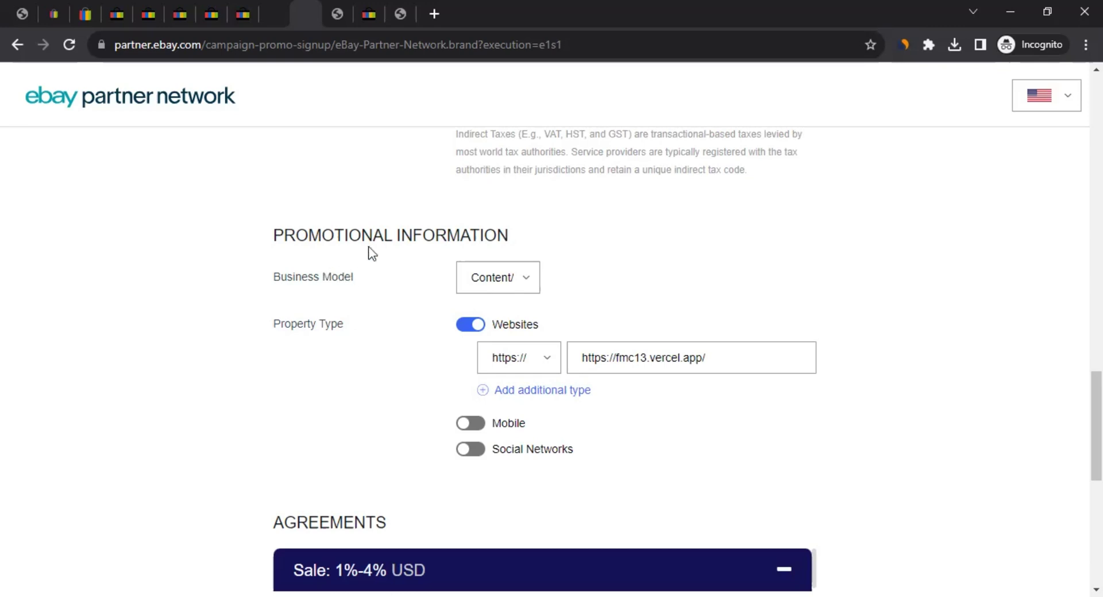
scroll(201, 367, "down", 7)
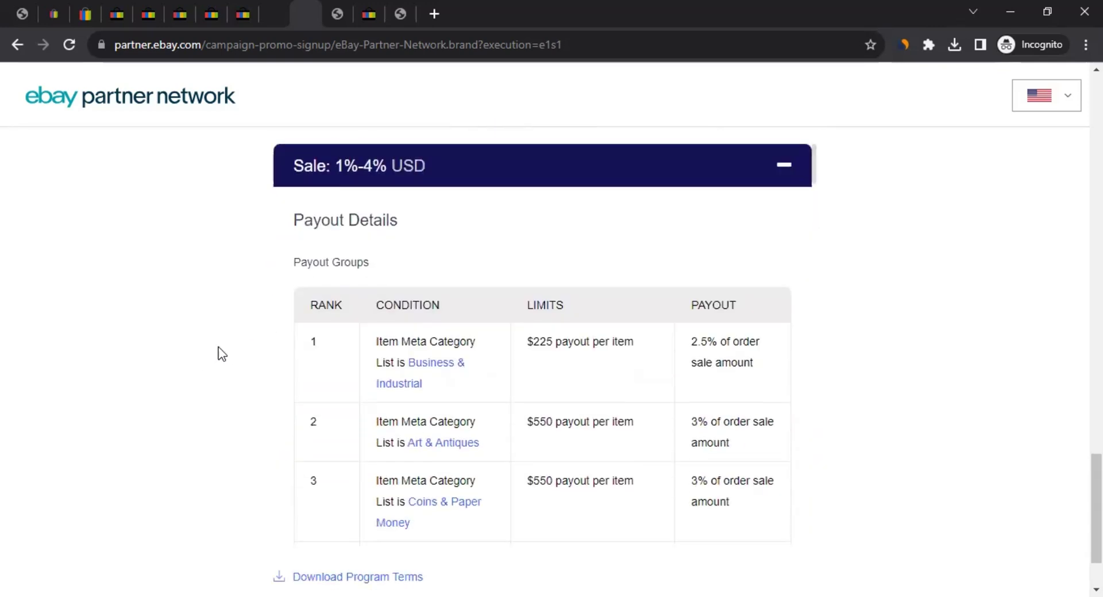
scroll(356, 230, "up", 3)
scroll(230, 340, "down", 3)
scroll(424, 271, "down", 10)
scroll(480, 374, "down", 20)
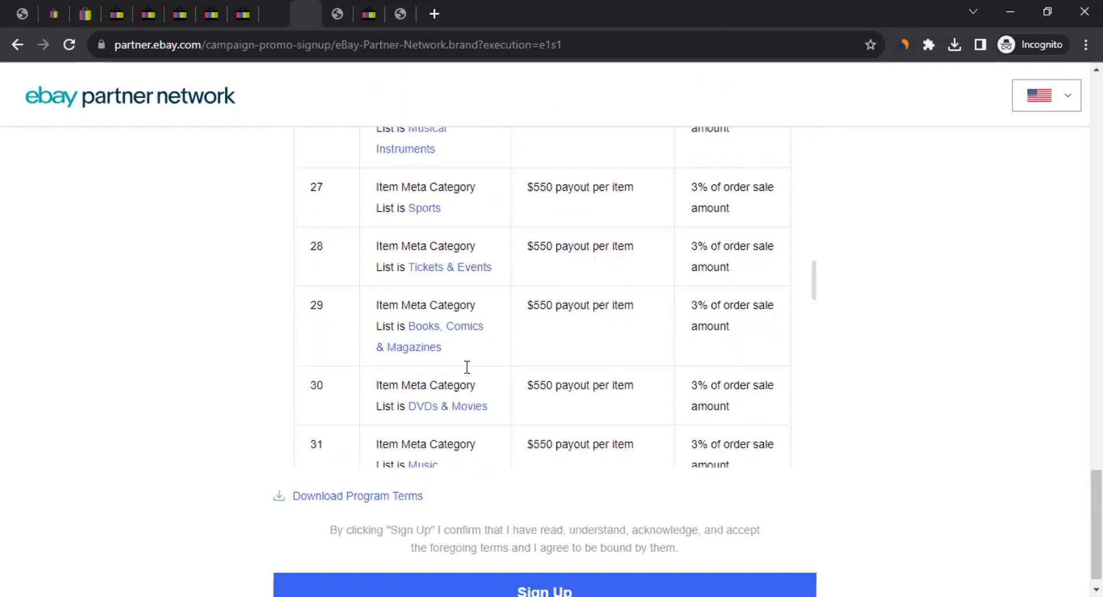
scroll(380, 408, "down", 2)
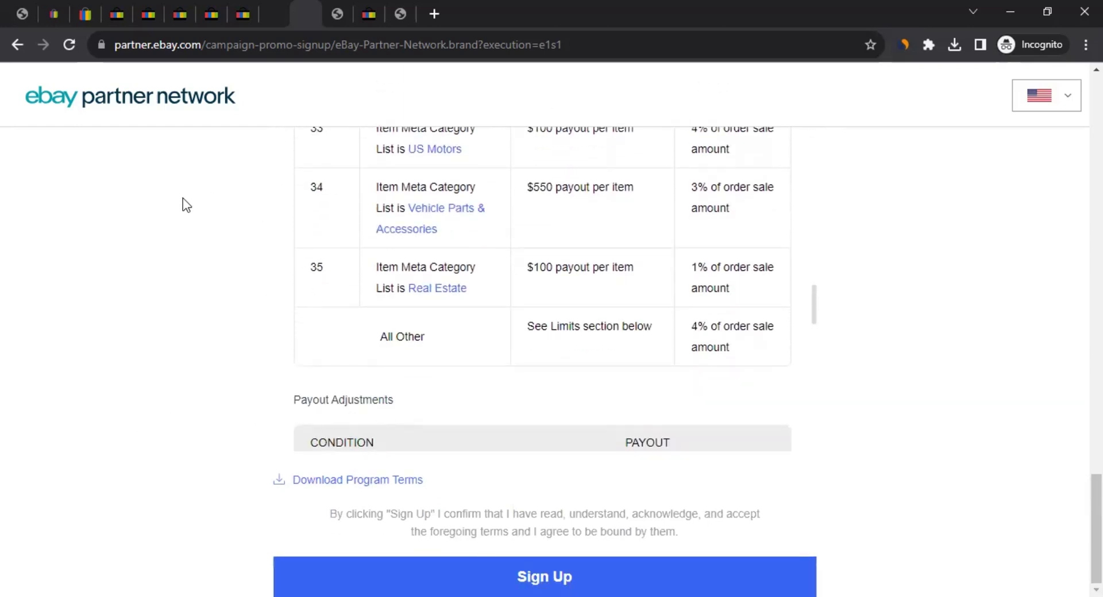
Submit the application and confirm USD as the permanent preferred currency
left_click(632, 573)
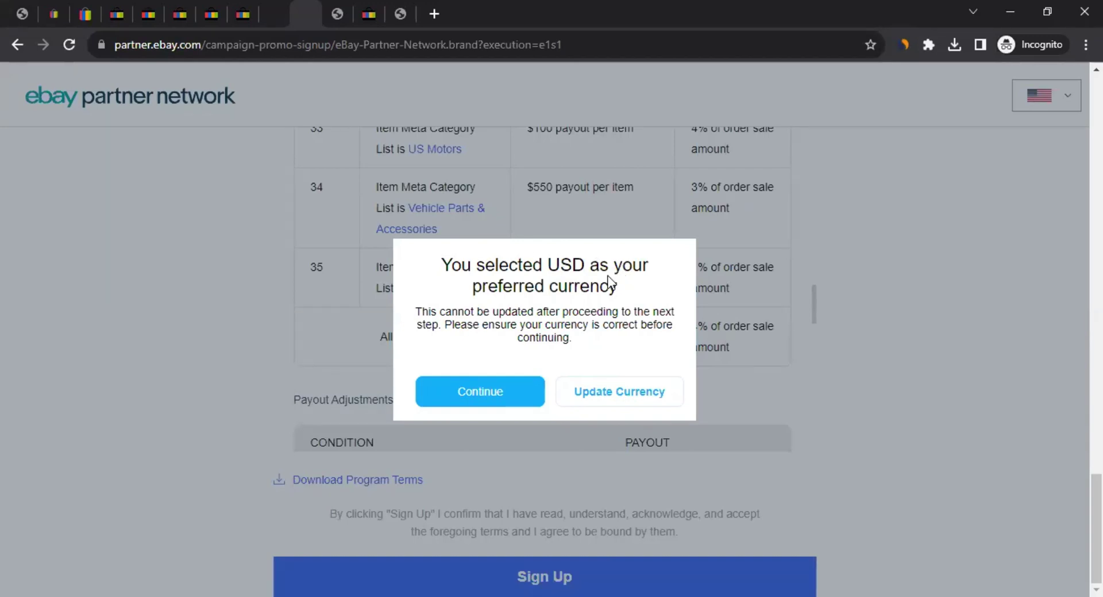
left_click_drag(416, 311, 519, 325)
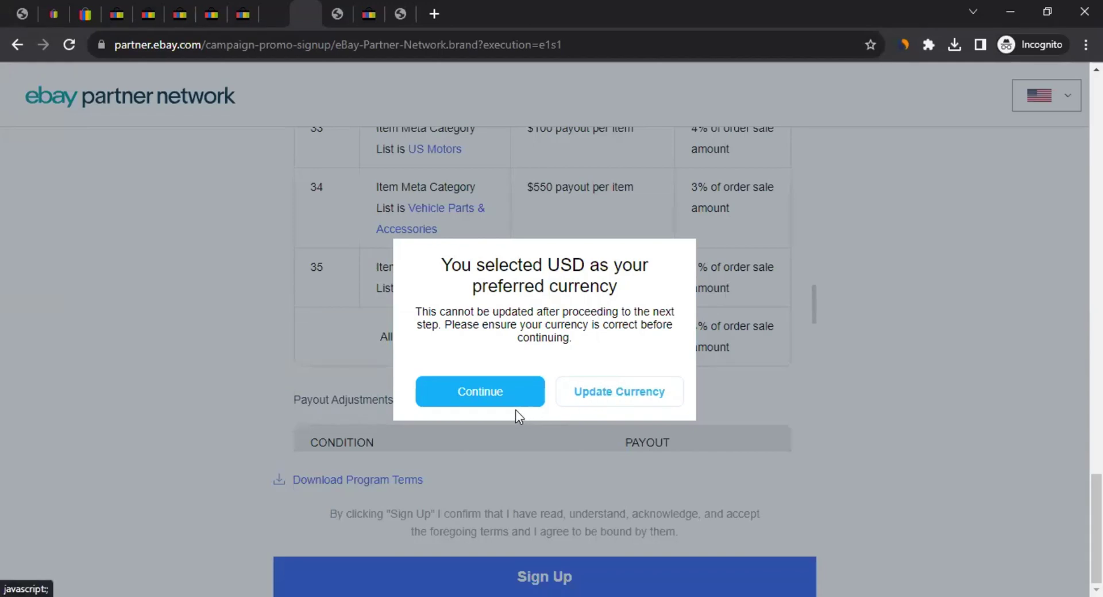
left_click(482, 391)
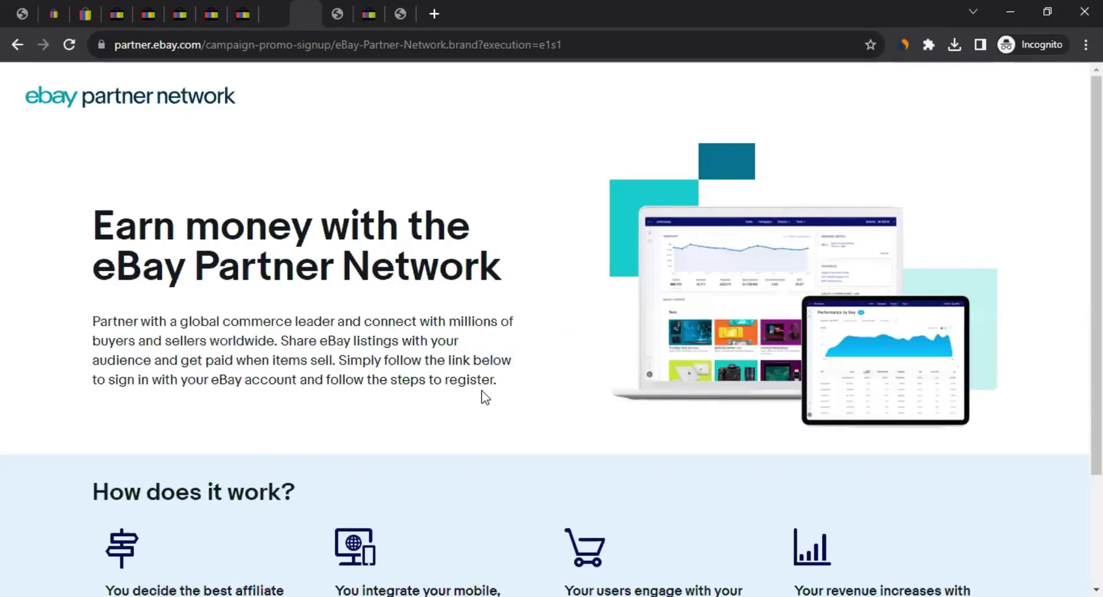
scroll(482, 390, "down", 3)
Append '001' to the taken display name so it reads 'Affiliate Marketing 001'
scroll(289, 355, "down", 4)
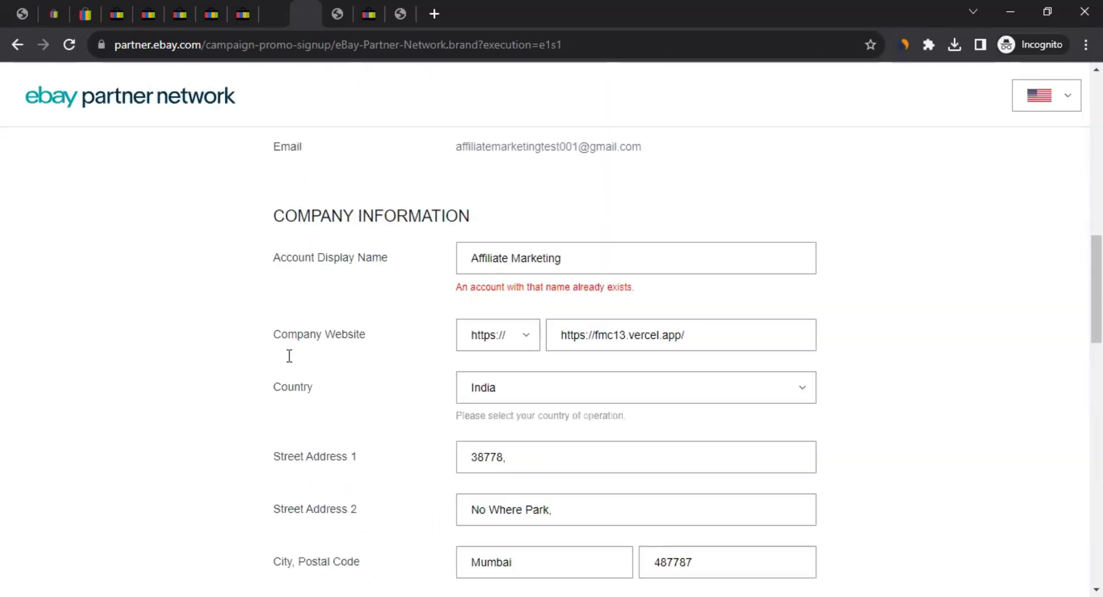
left_click(466, 265)
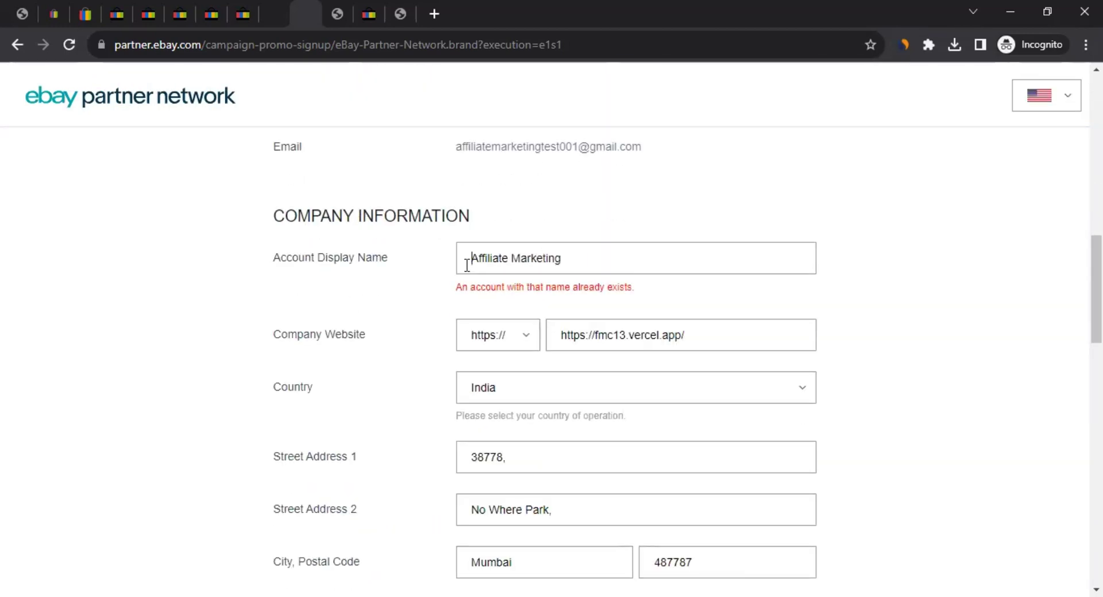
left_click(569, 252)
key("ctrl+a")
left_click(599, 261)
type("001")
scroll(431, 336, "down", 15)
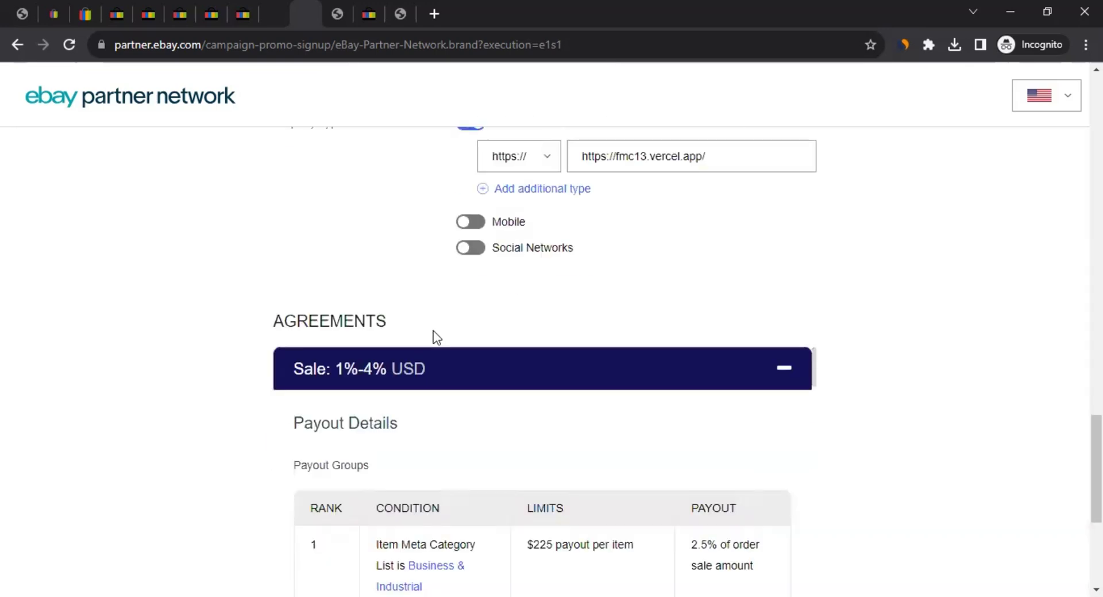
scroll(278, 377, "down", 12)
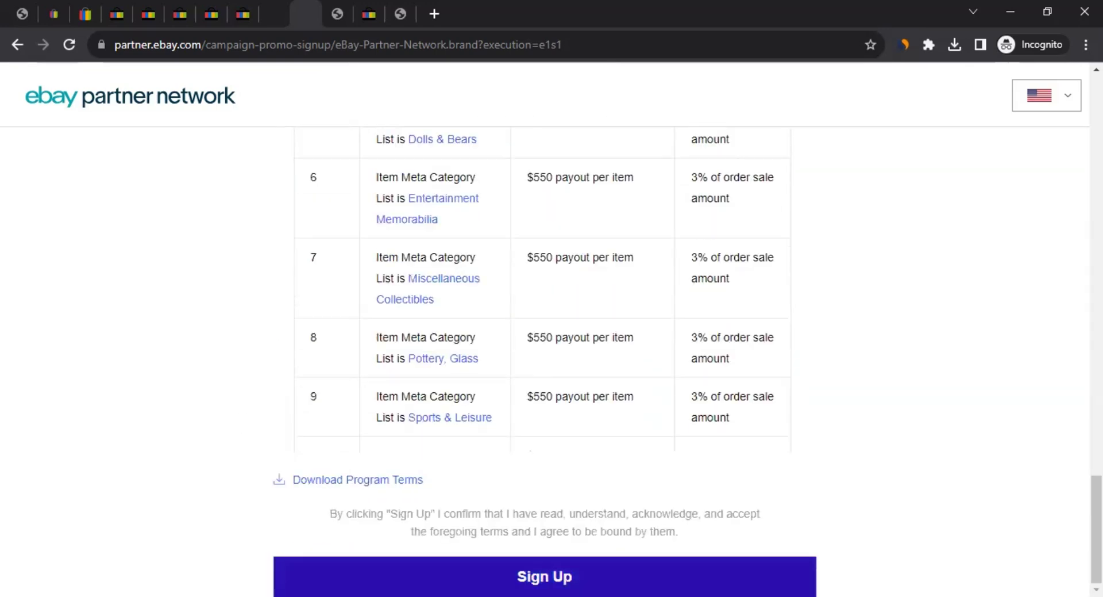
Update the currency to USD and resubmit the sign-up, confirming to finish the application
left_click(402, 577)
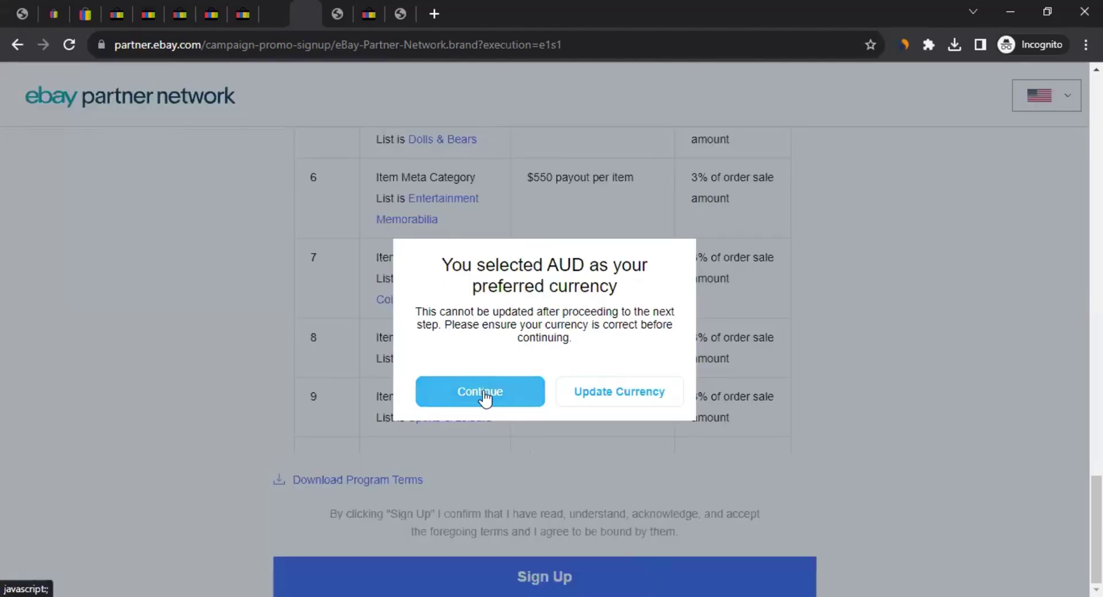
left_click(631, 395)
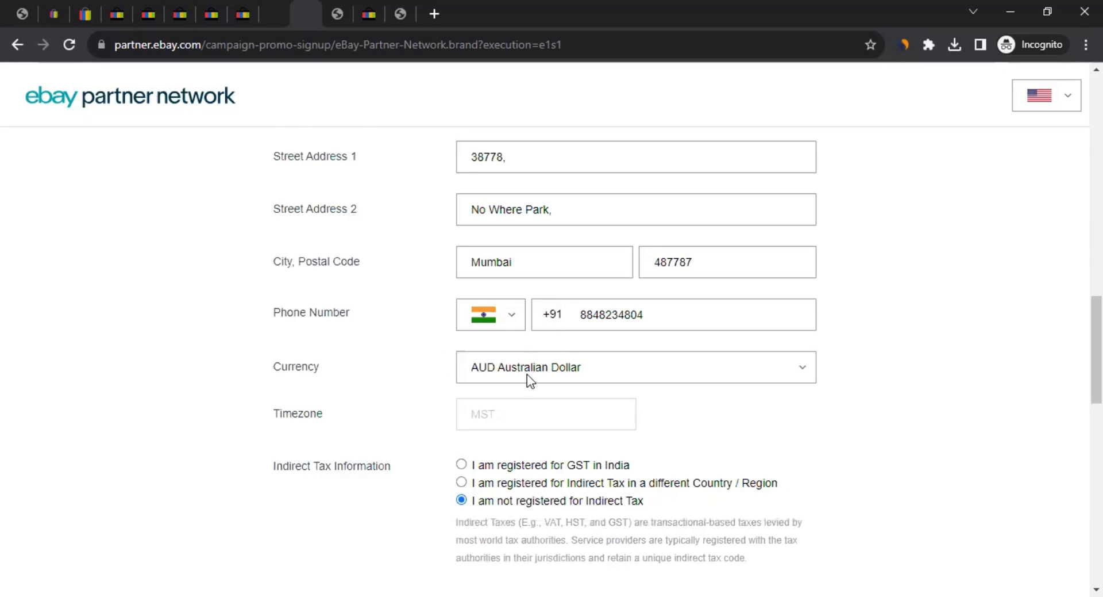
left_click(527, 374)
scroll(164, 360, "down", 15)
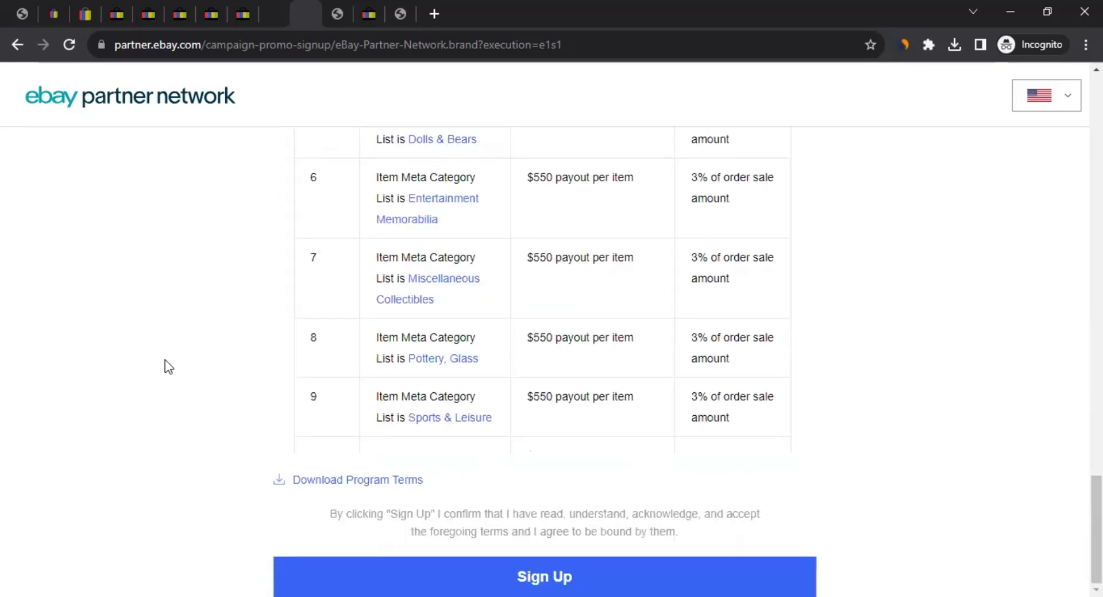
left_click(661, 575)
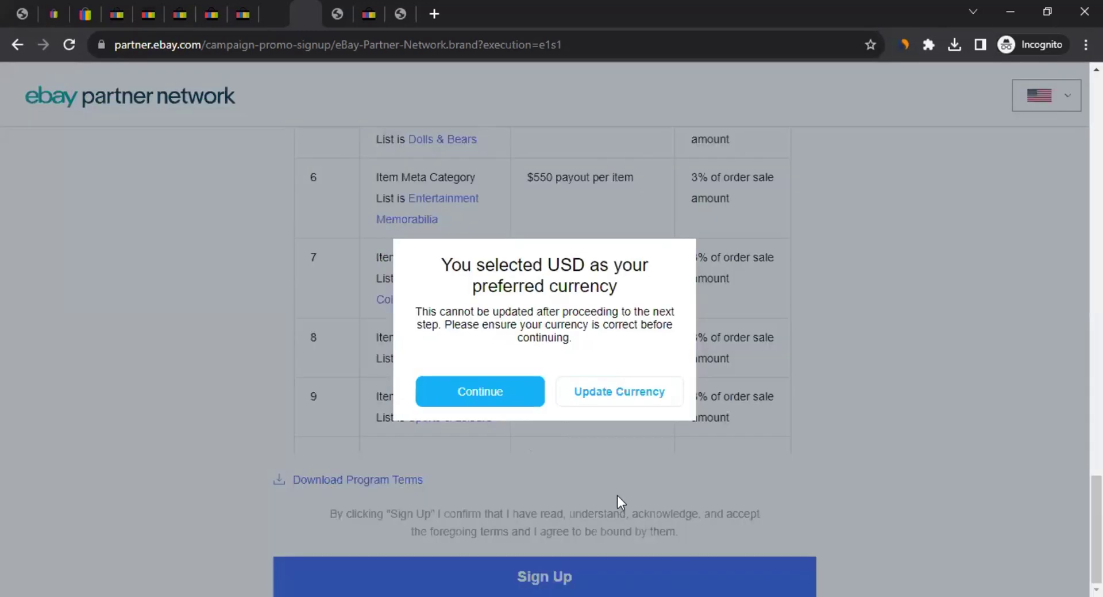
left_click(497, 395)
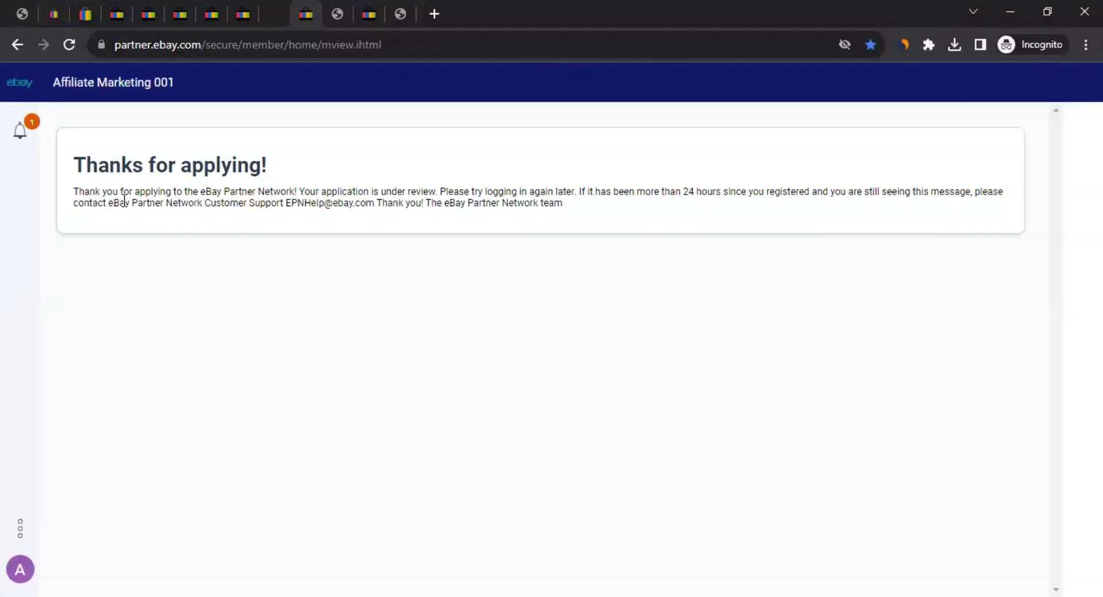
left_click_drag(74, 156, 206, 152)
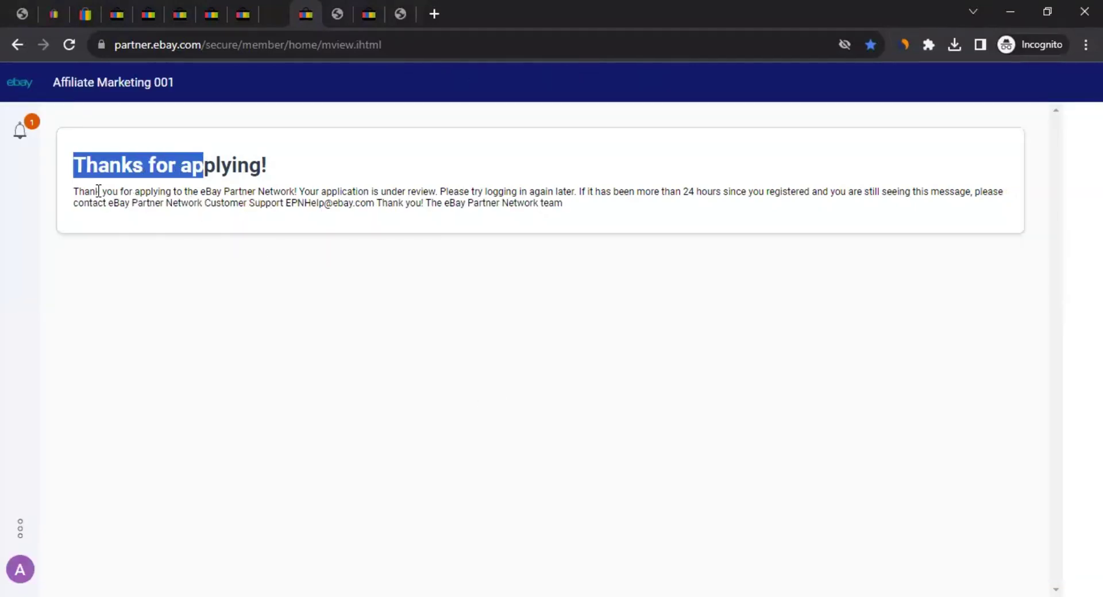
left_click_drag(84, 191, 861, 190)
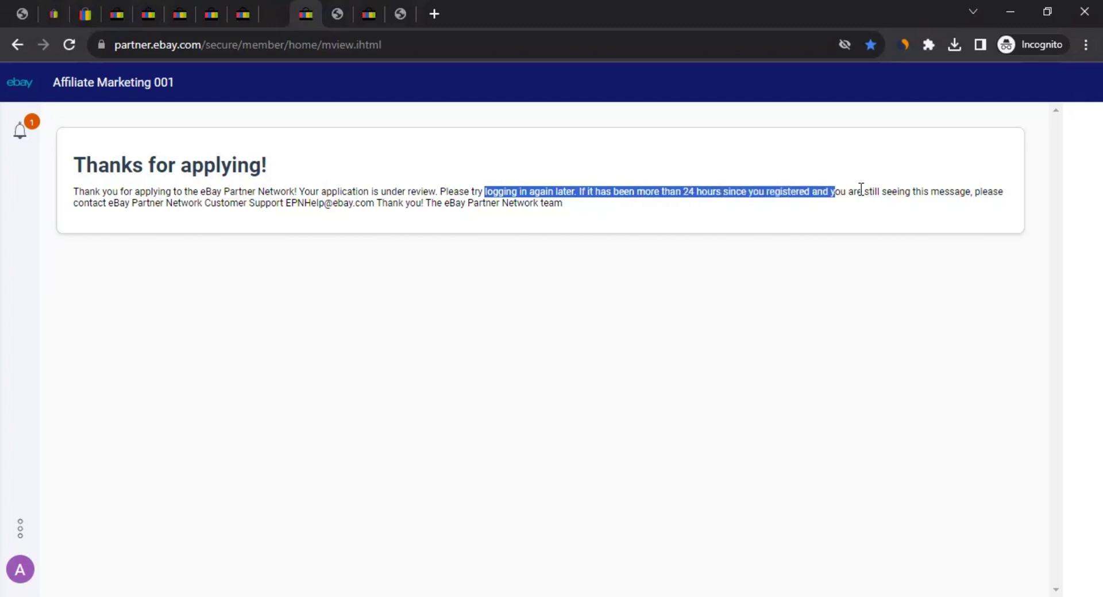
double_click(856, 191)
left_click(973, 191, "shift")
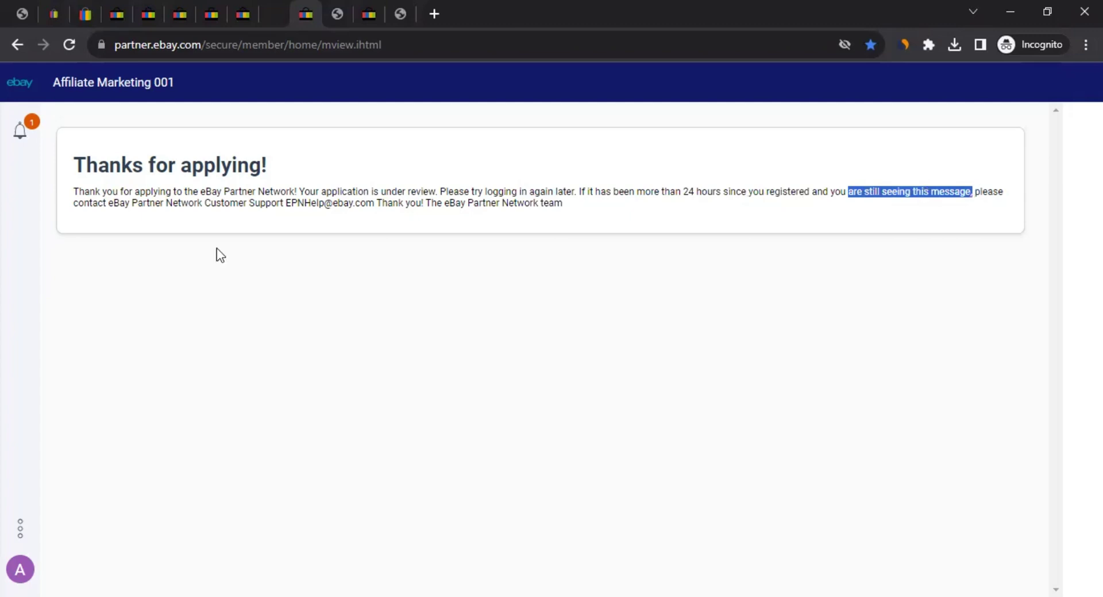
left_click(153, 254, "shift")
left_click(222, 213, "shift")
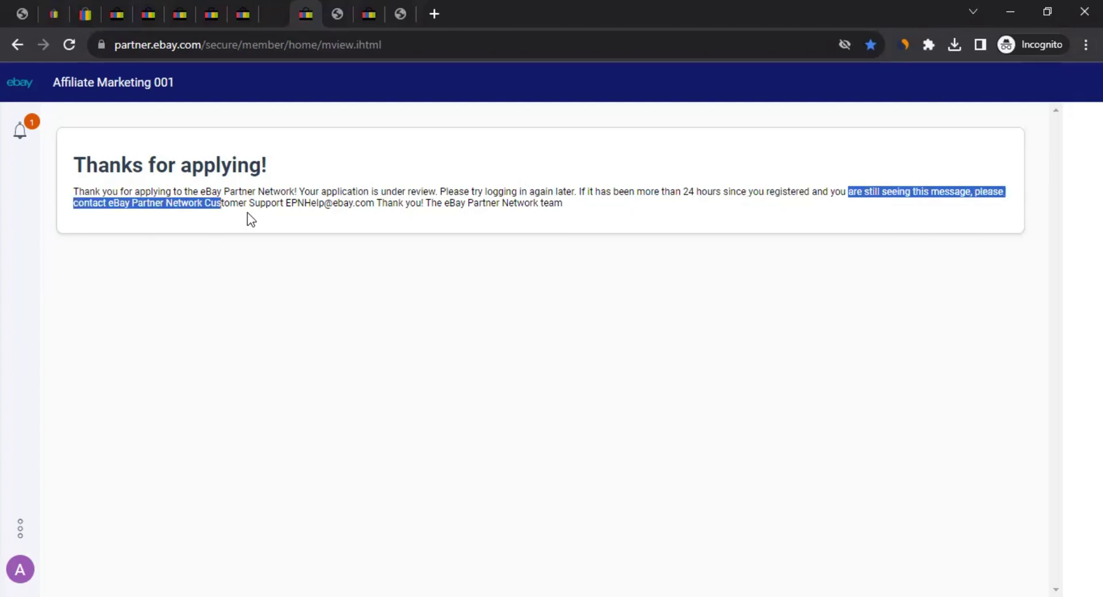
left_click(324, 203, "shift")
left_click_drag(284, 205, 85, 188)
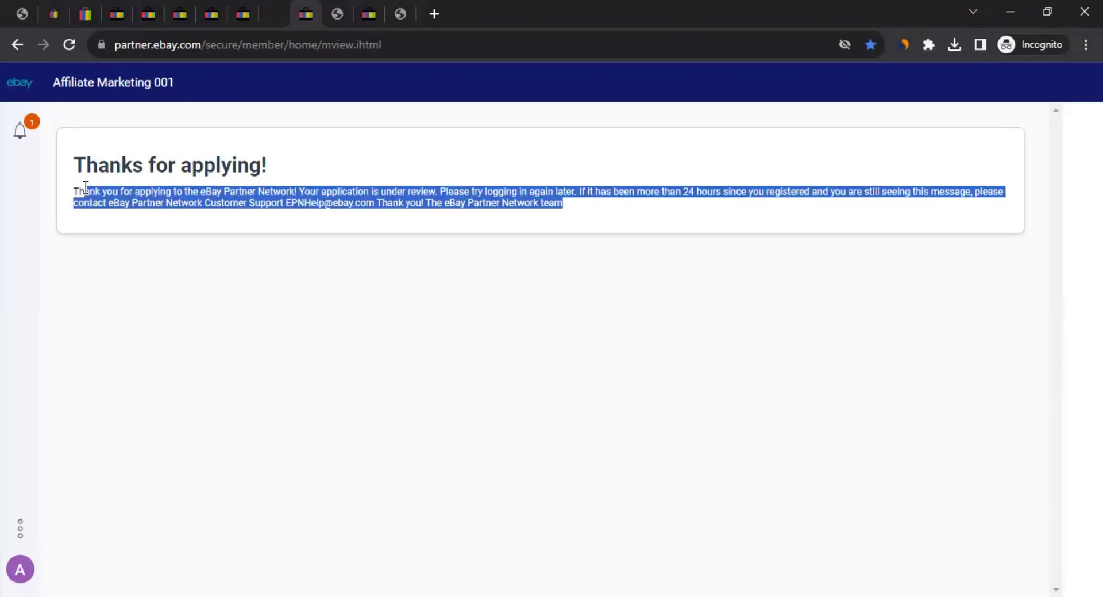
left_click(119, 230)
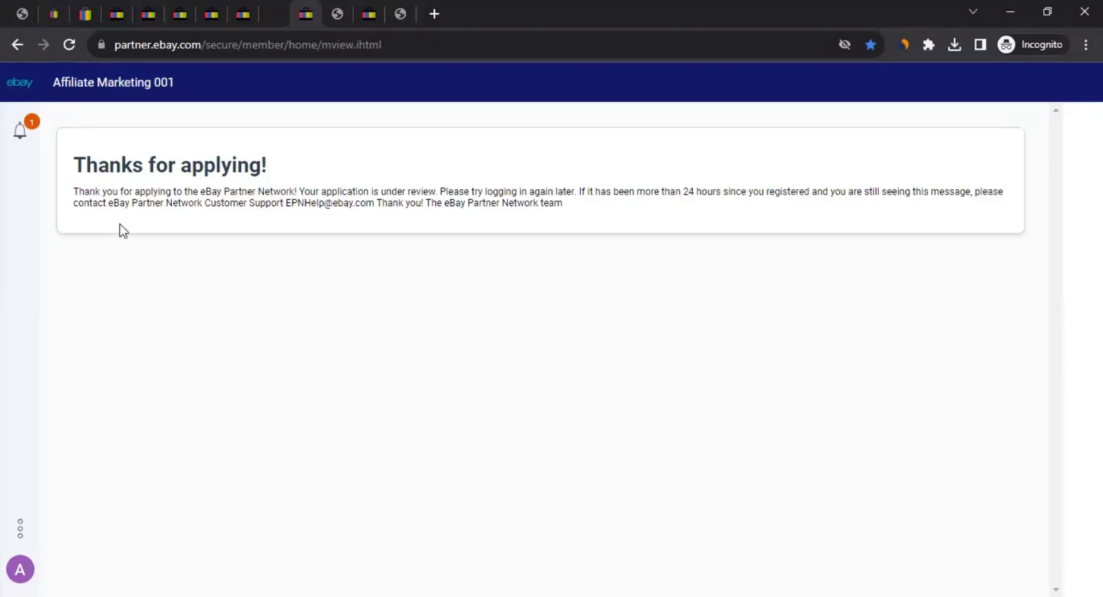
left_click(20, 137)
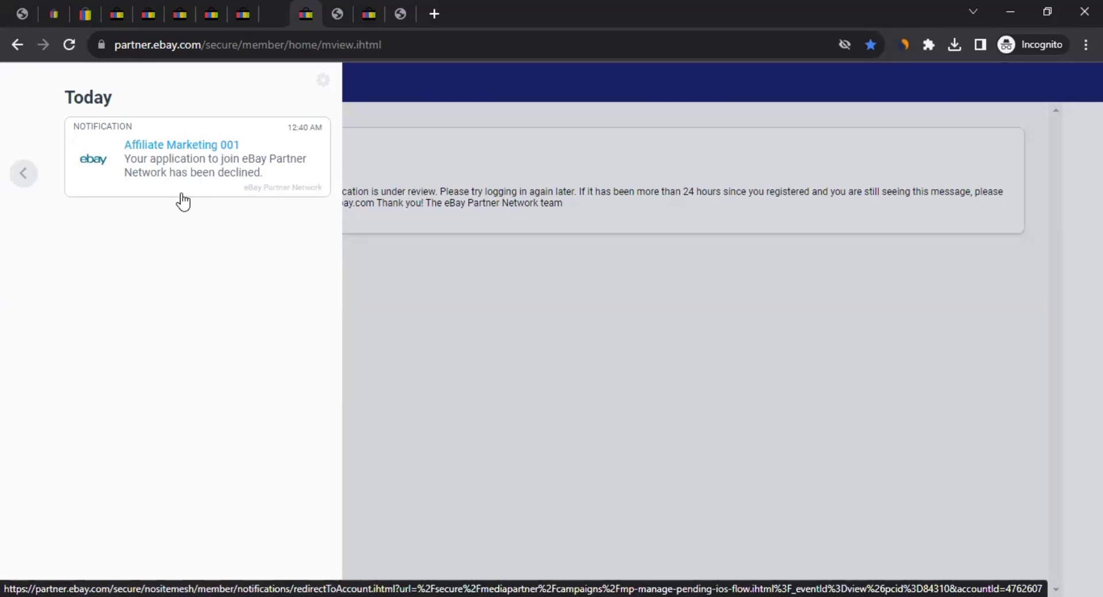
left_click(324, 81)
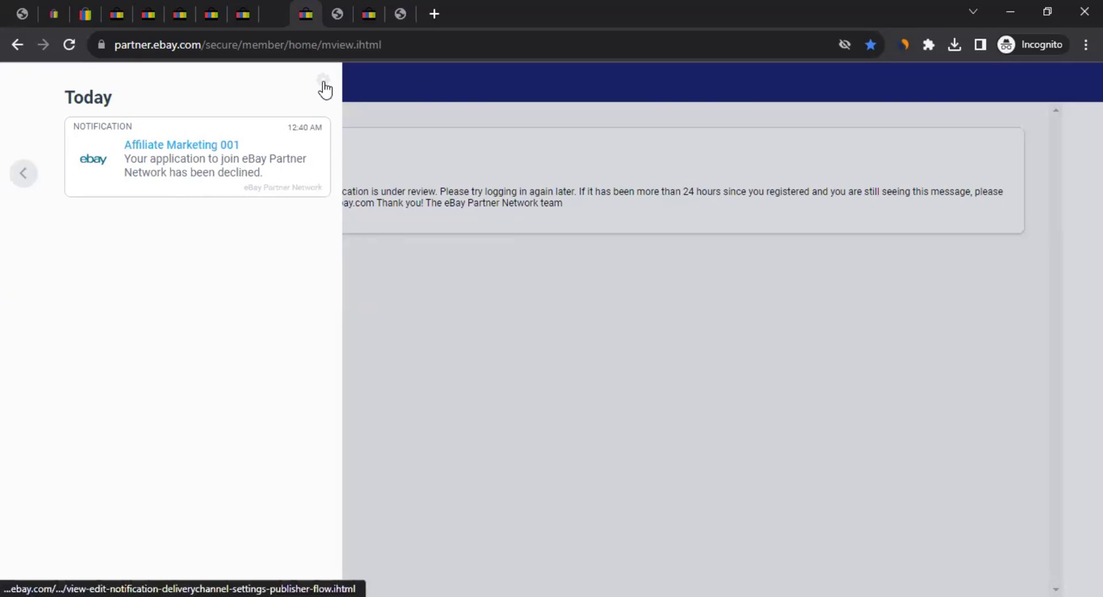
left_click(17, 45)
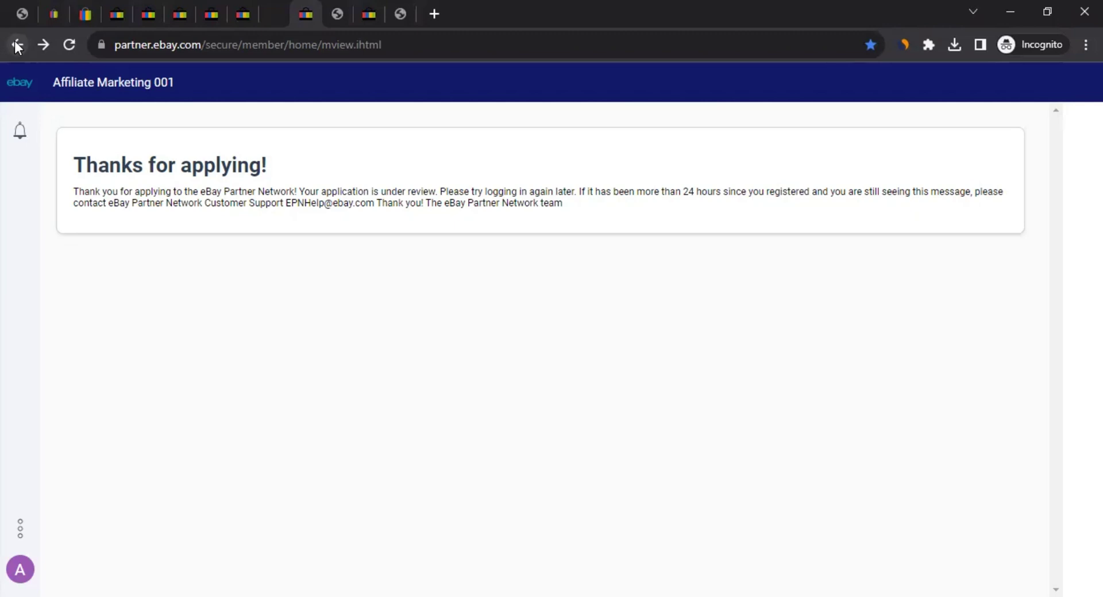
Highlight the support e-mail and page address, then bring up the 'How to Promote eBay' slide
left_click_drag(289, 203, 376, 216)
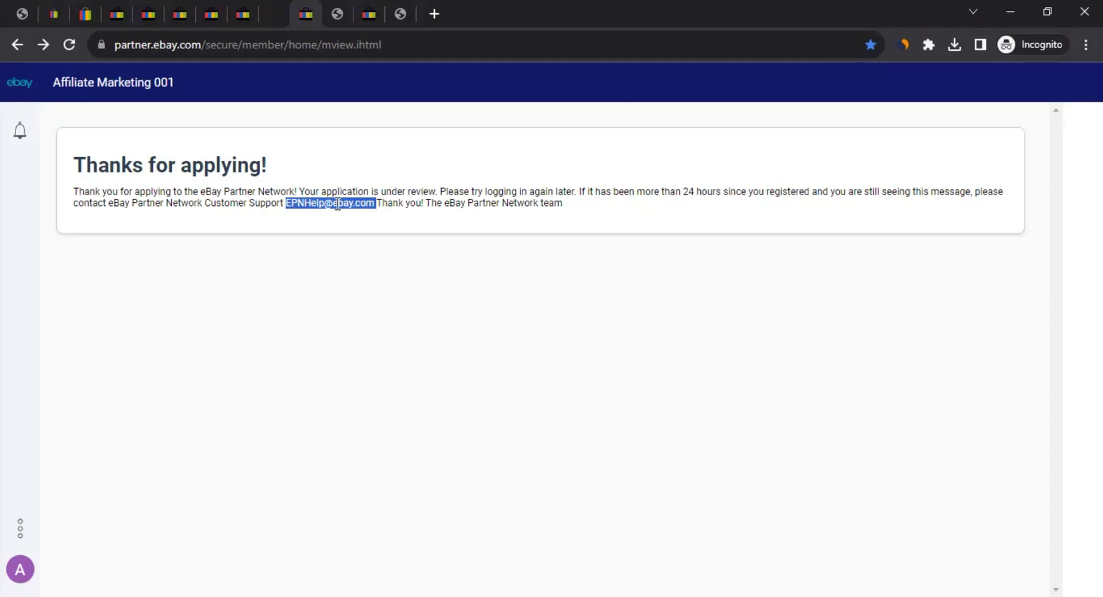
left_click(381, 217)
left_click_drag(375, 202, 286, 203)
left_click(396, 43)
left_click(128, 282)
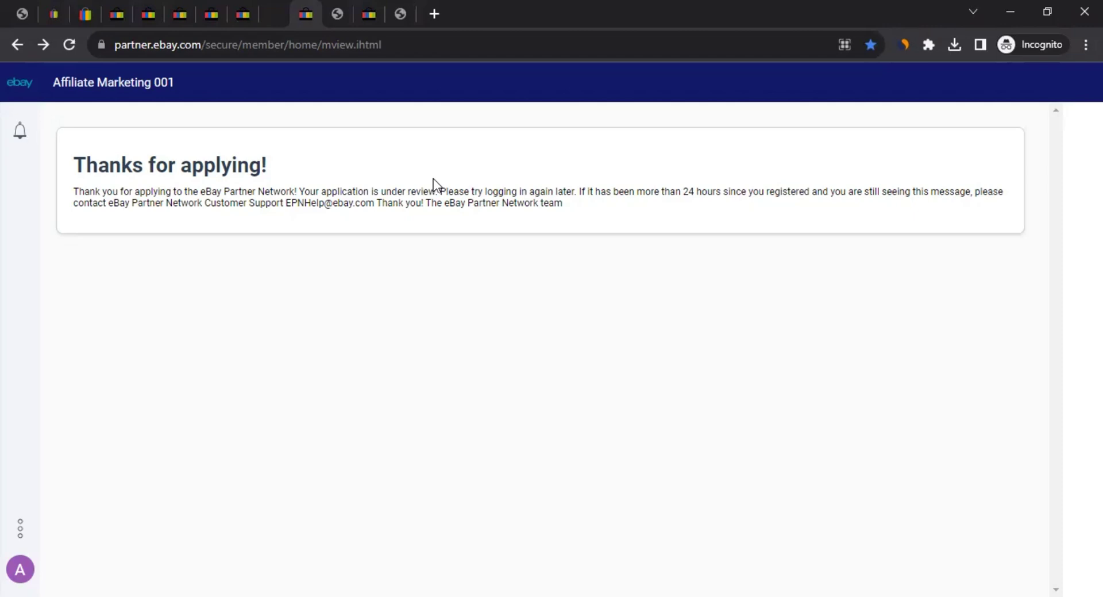
left_click(324, 1)
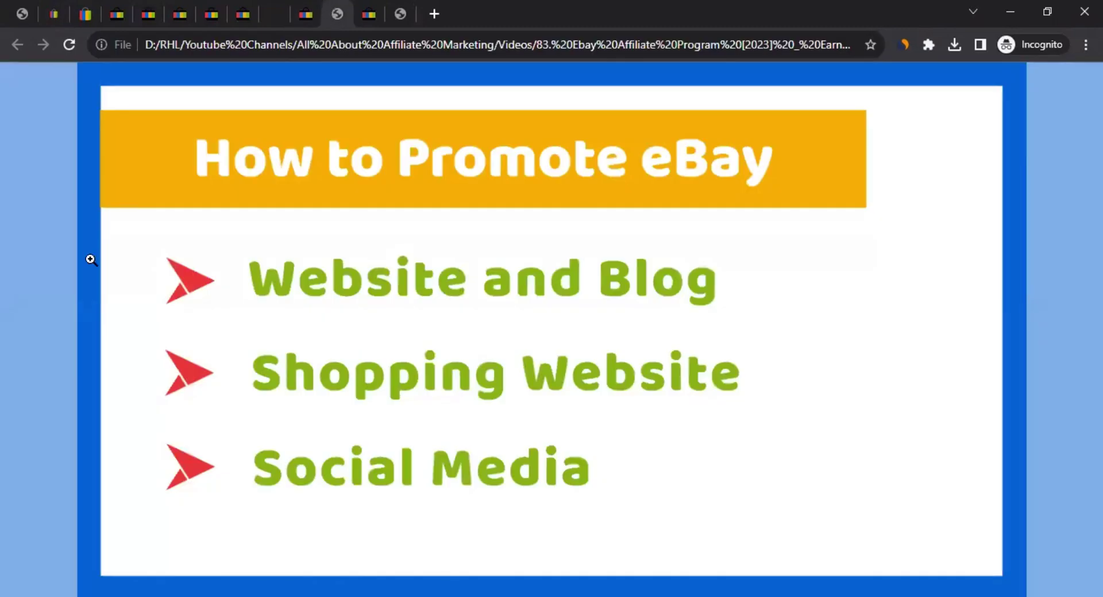